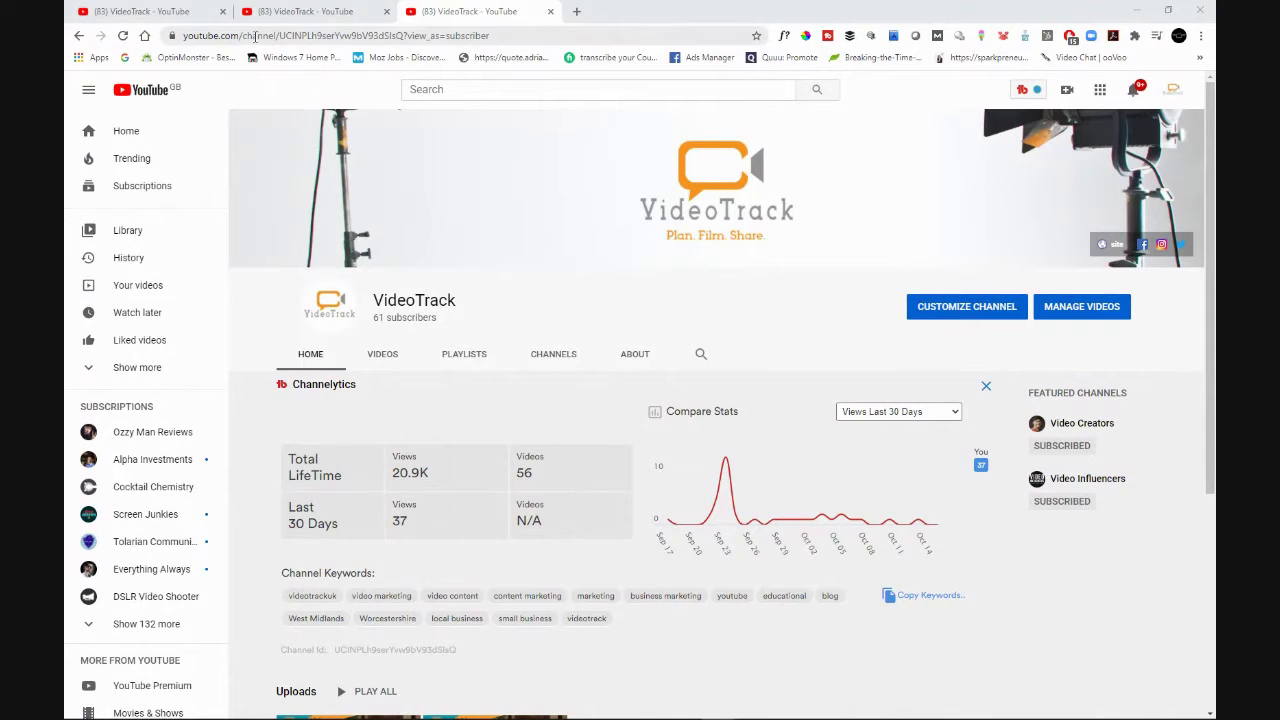
Open the YouTube account menu on the VideoTrack subscriber-view channel page
left_click(1174, 92)
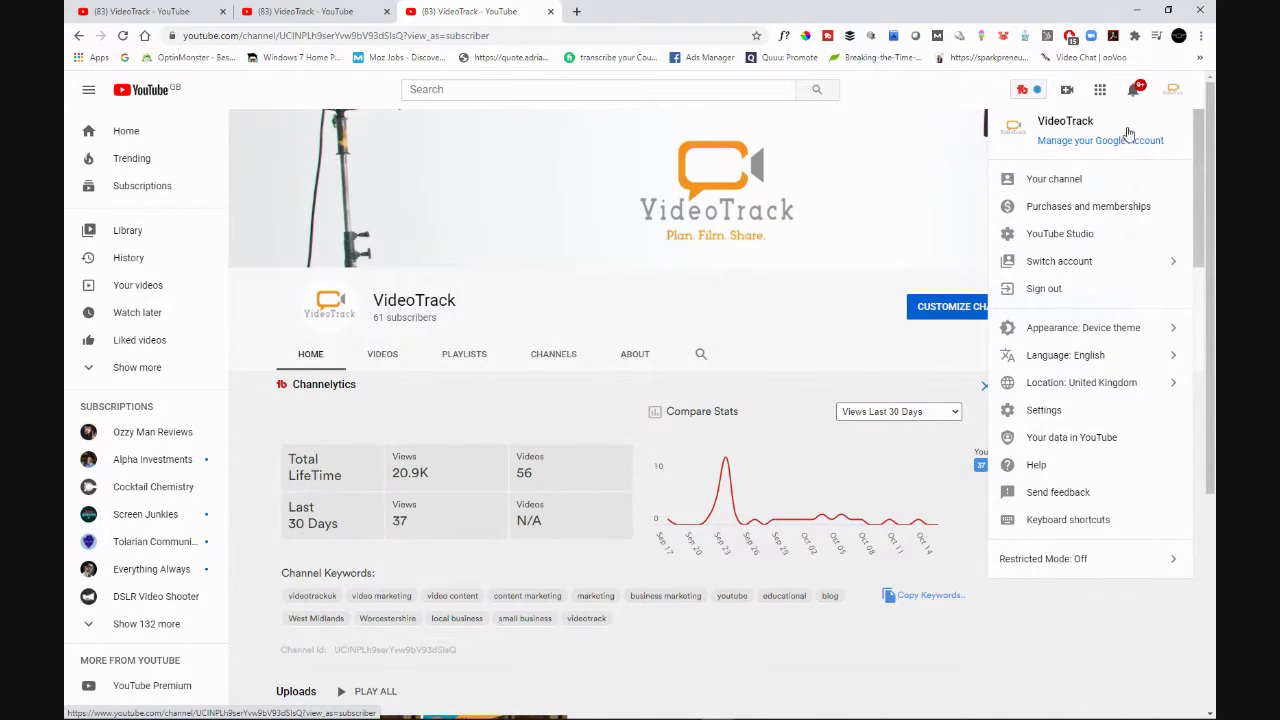
left_click(1172, 92)
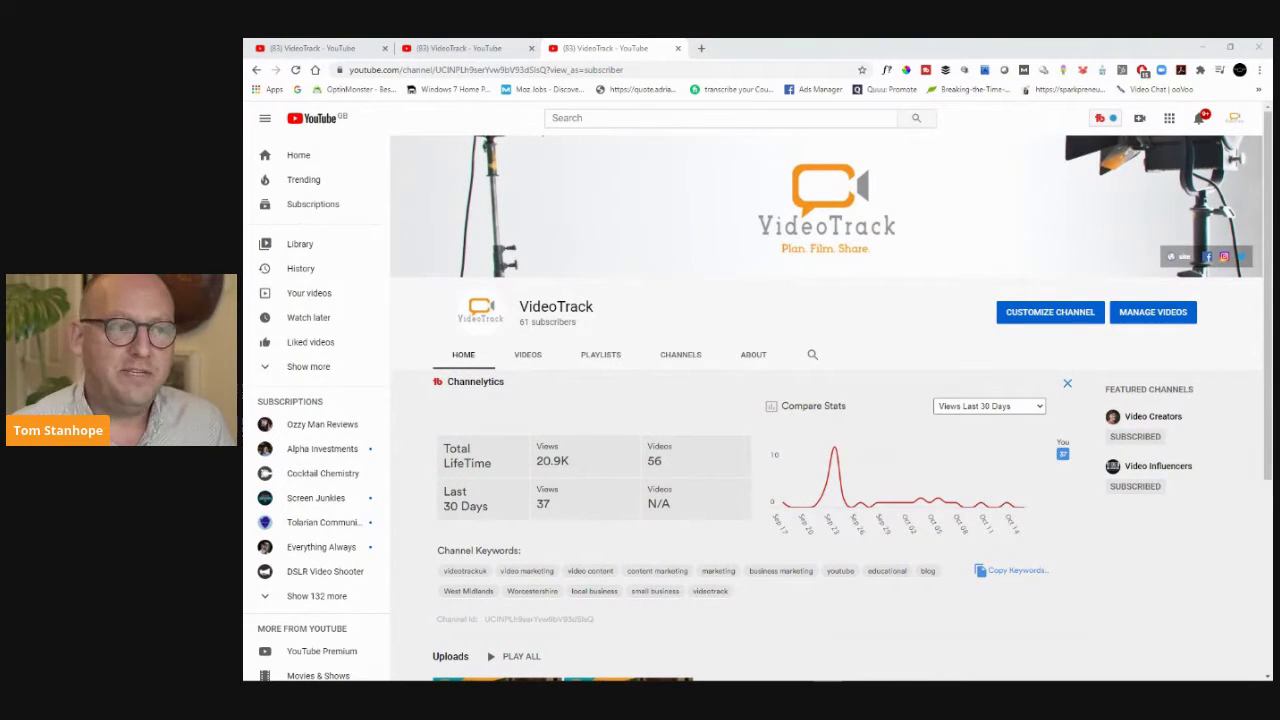
mouse_move(1237, 155)
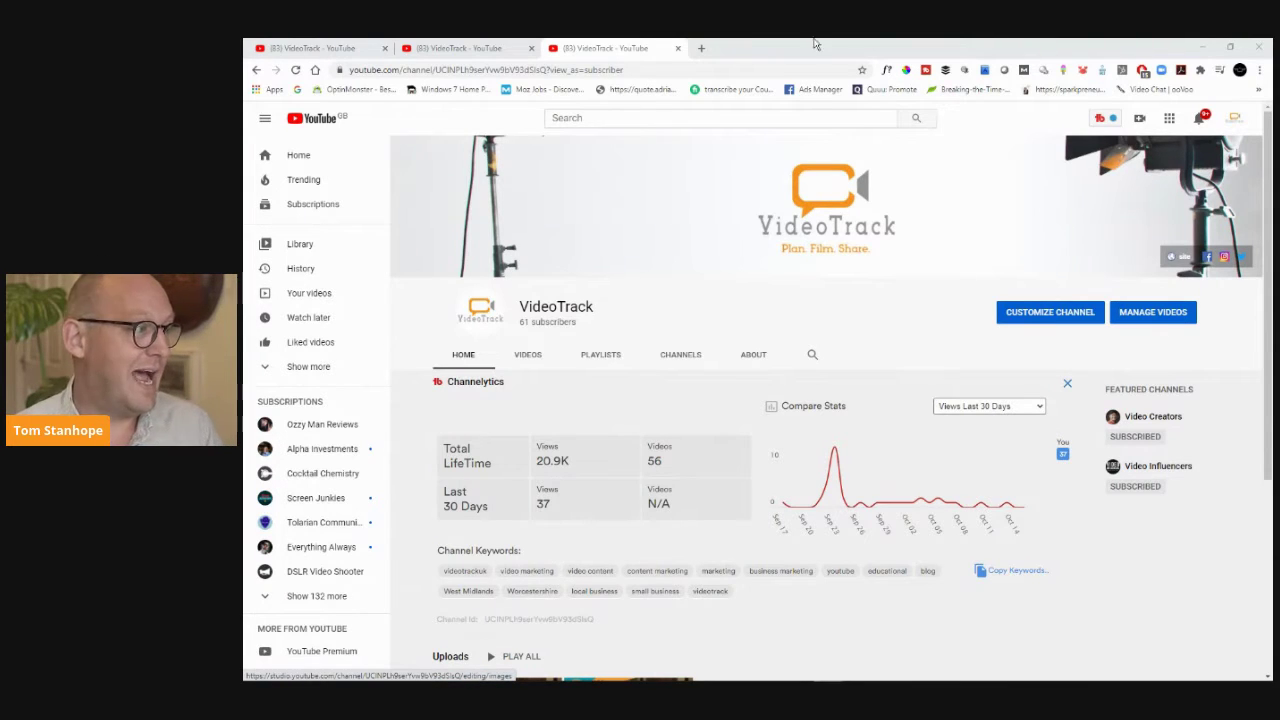
Reload the ?sub_confirmation=1 channel link to raise the Confirm subscription popup, then cancel it
left_click(495, 50)
left_click(577, 70)
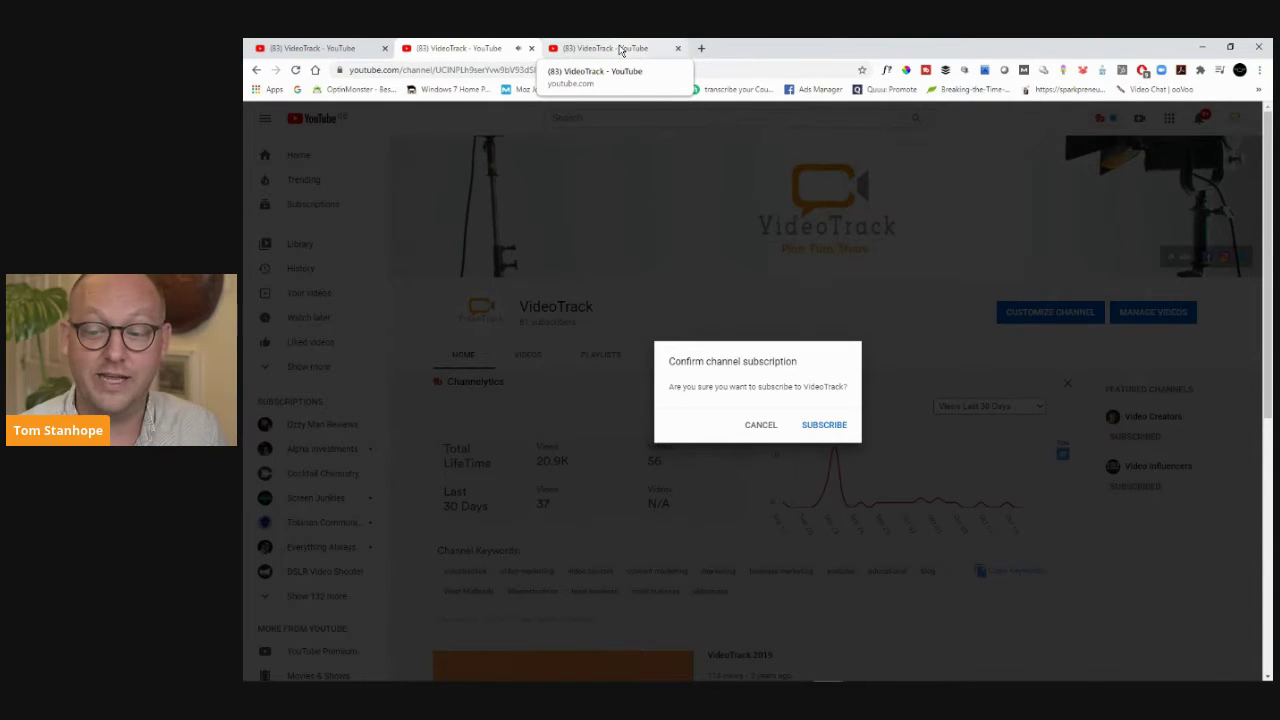
left_click(620, 49)
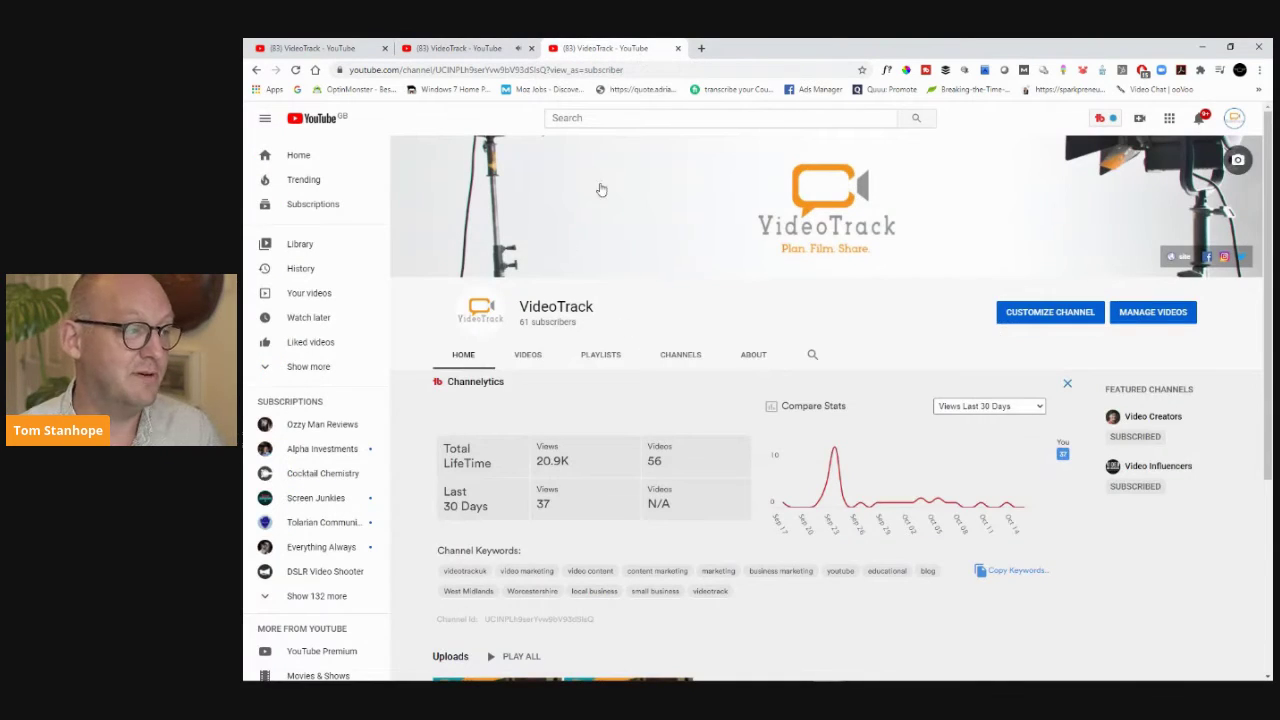
left_click(490, 50)
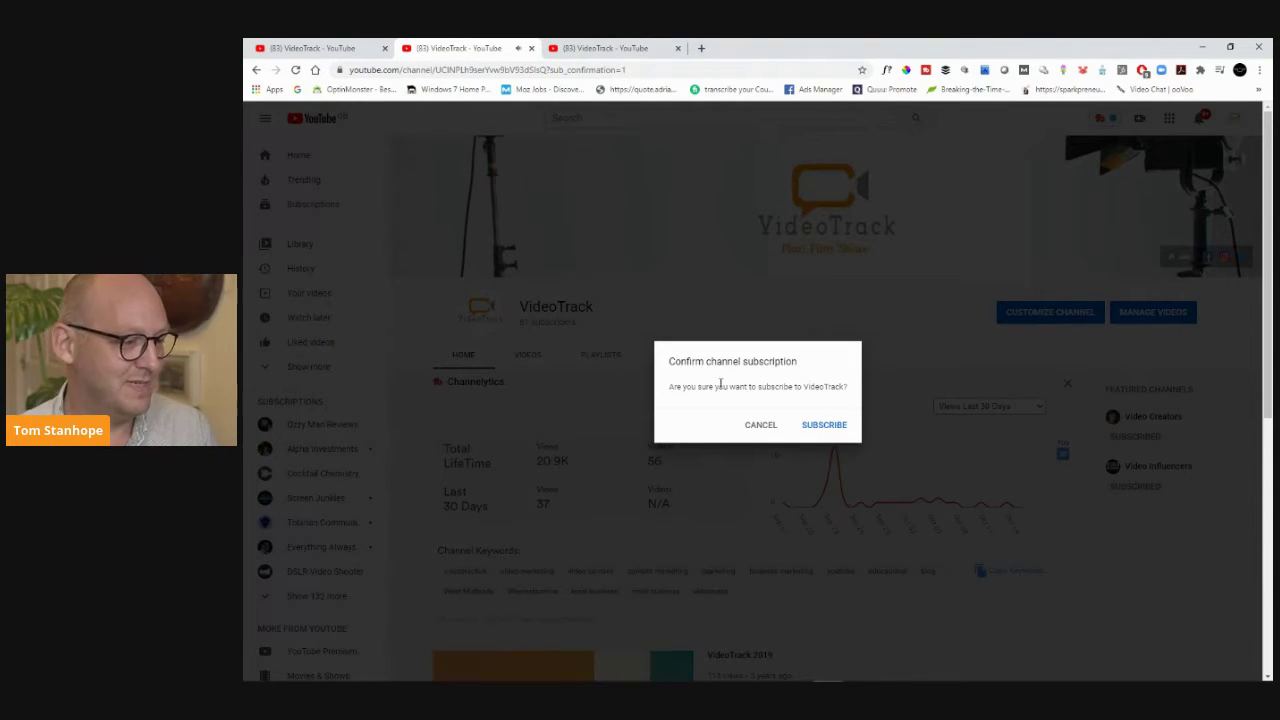
left_click(779, 426)
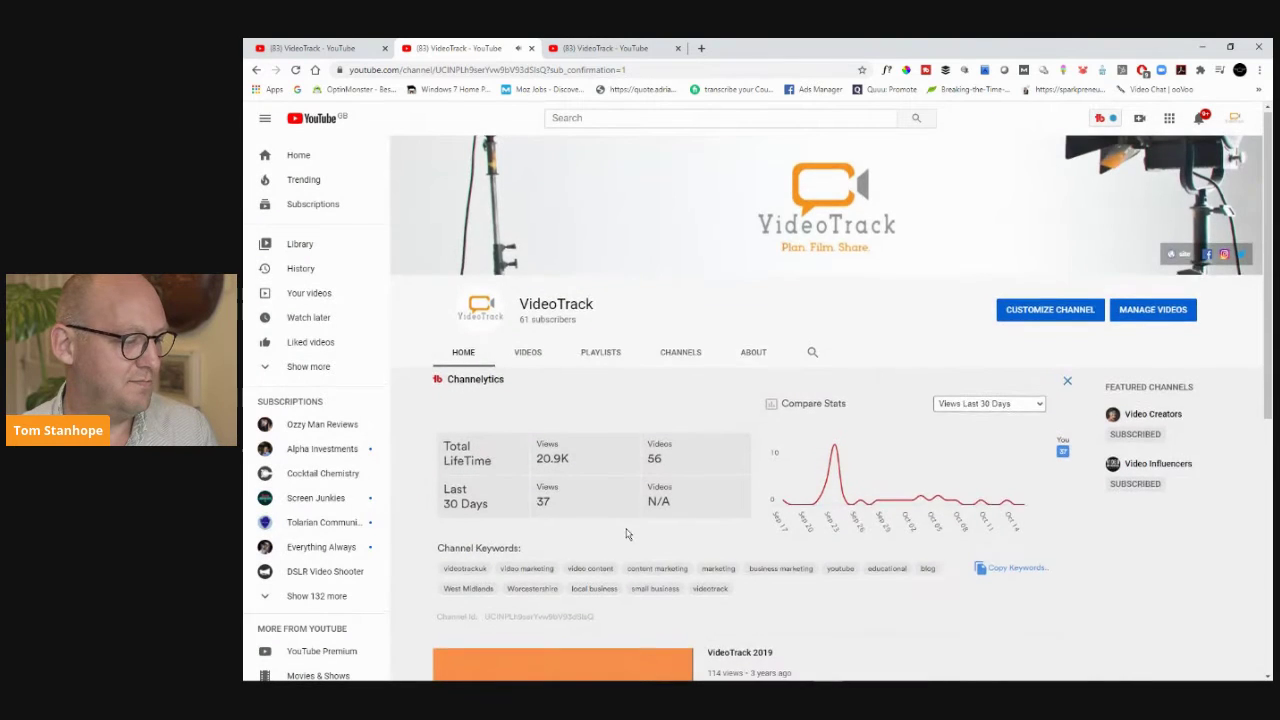
scroll(625, 530, "down", 2)
scroll(625, 530, "up", 3)
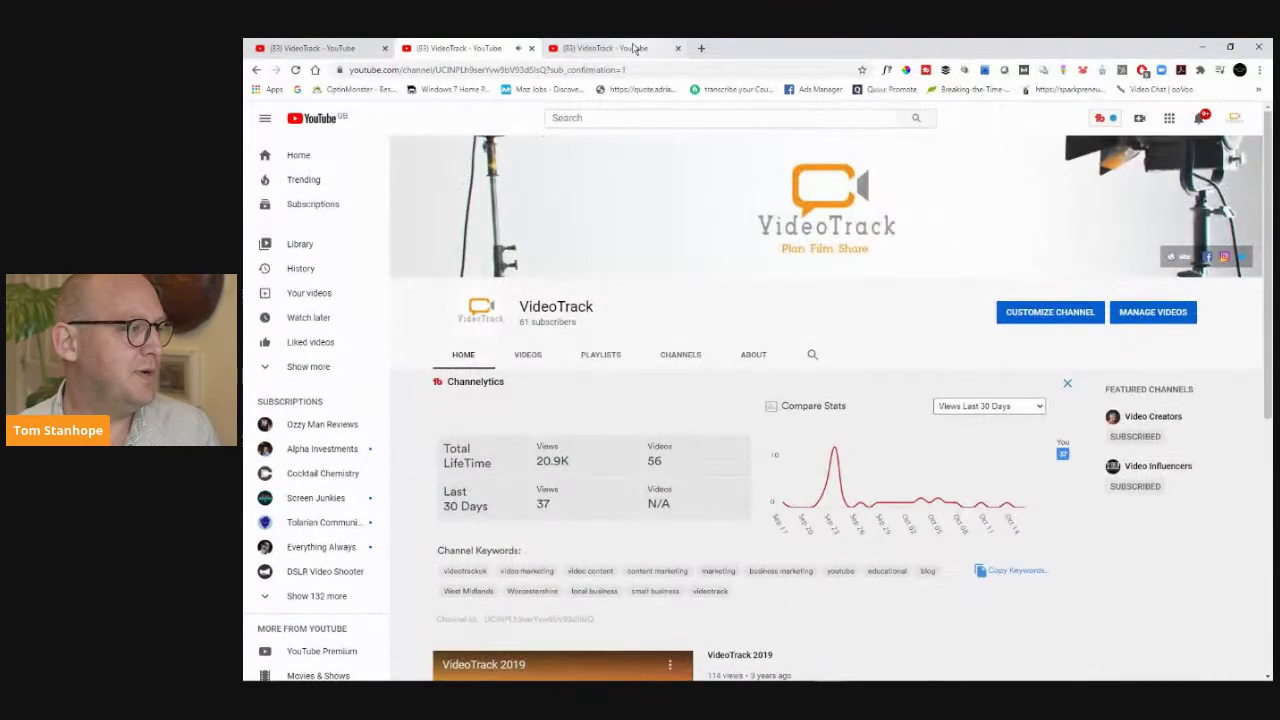
left_click(340, 50)
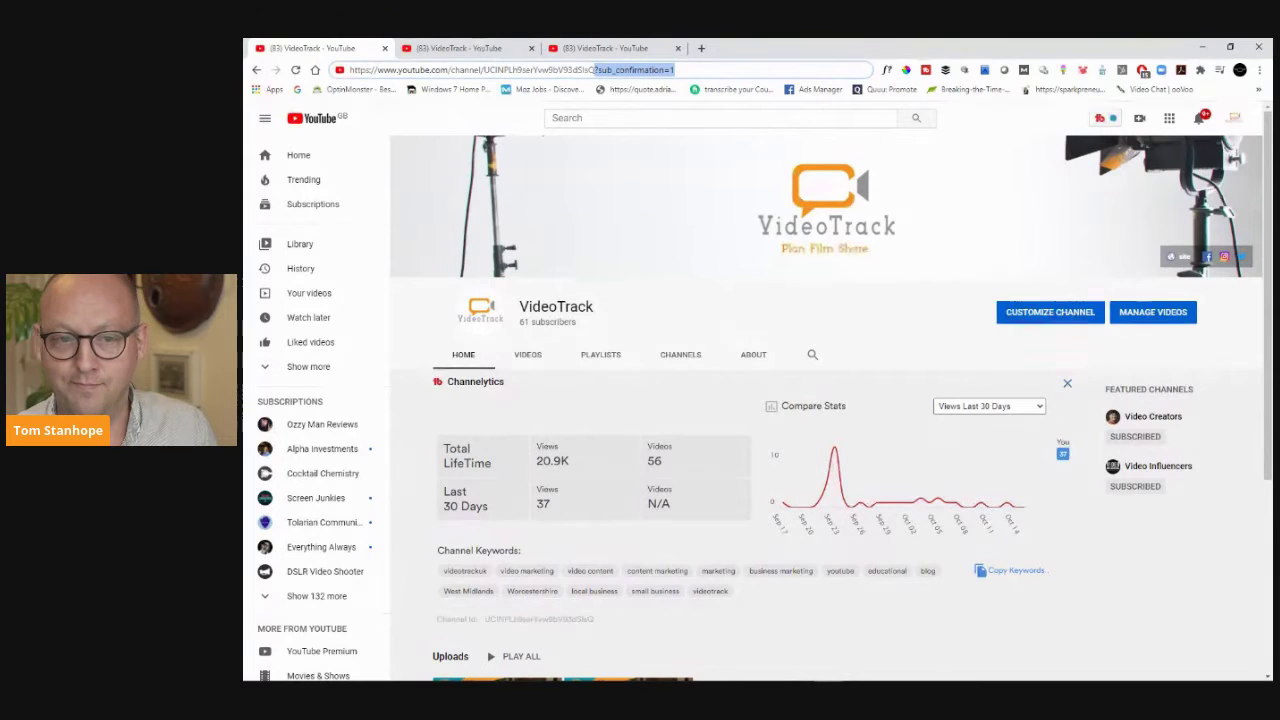
Paste ?sub_confirmation=1 as a comment on the Facebook live video post
left_click(701, 48)
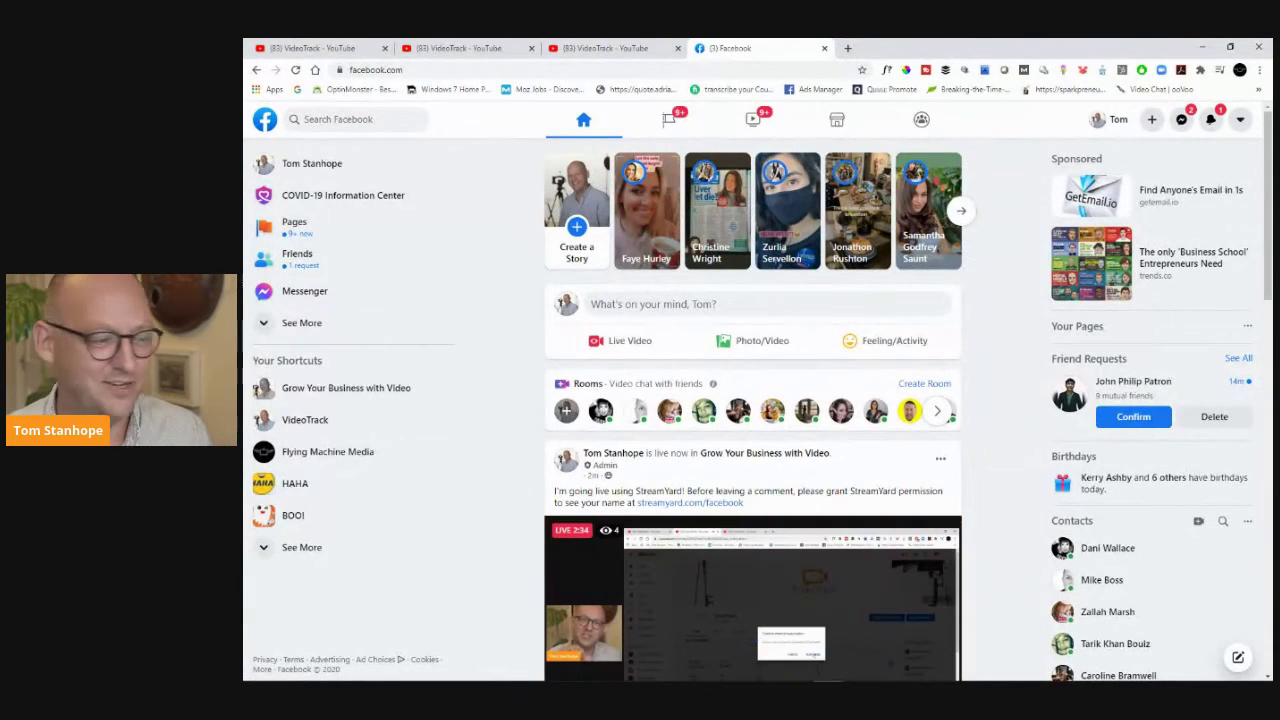
scroll(838, 398, "down", 3)
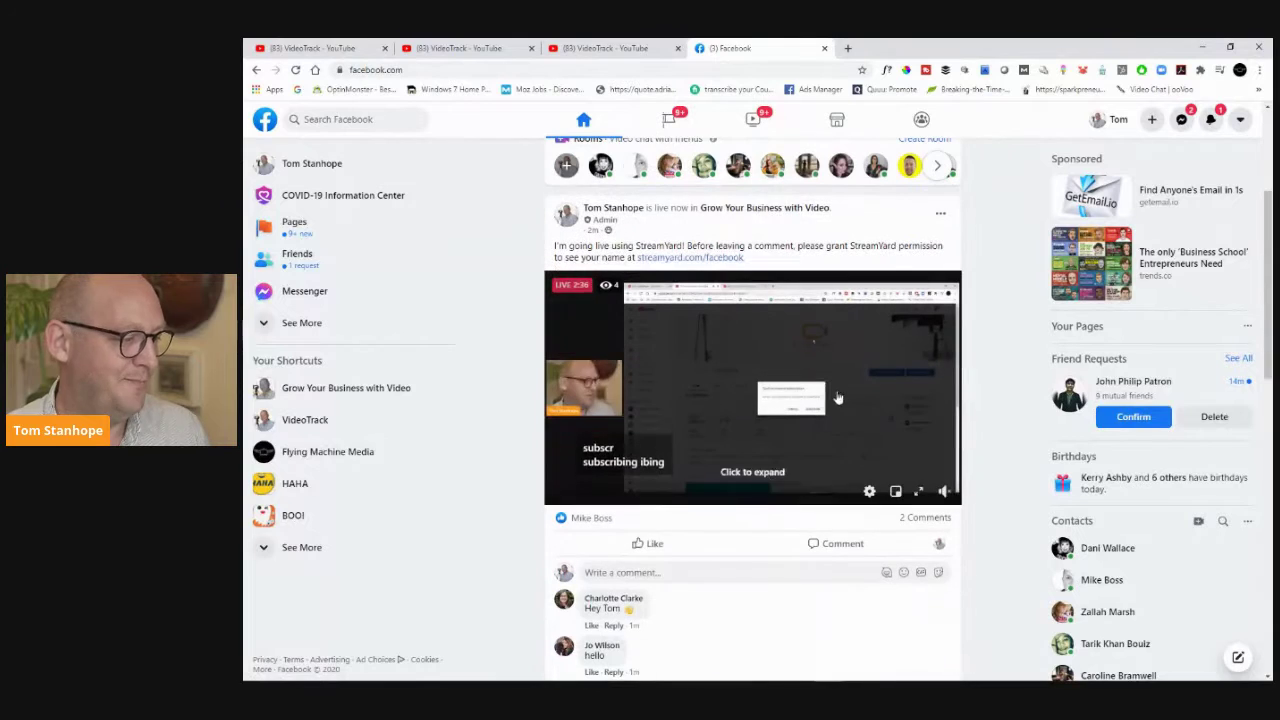
left_click(687, 568)
type("?sub_confirmation=1")
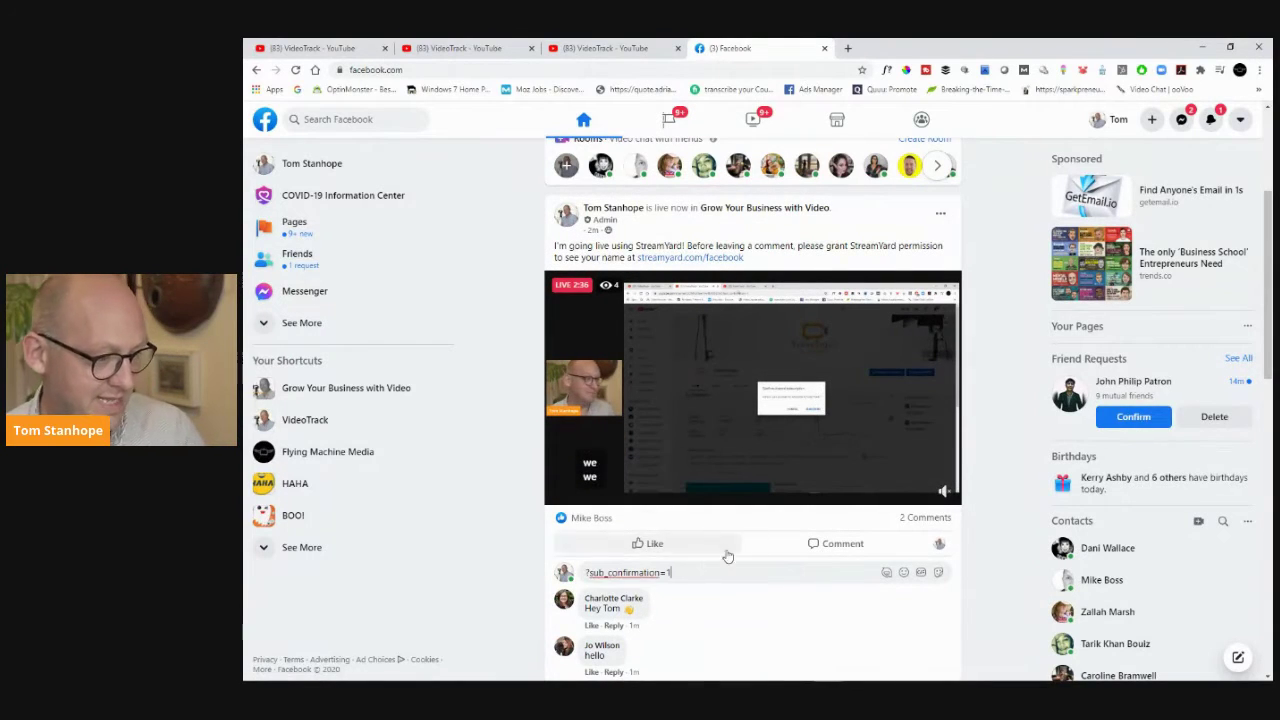
key("Return")
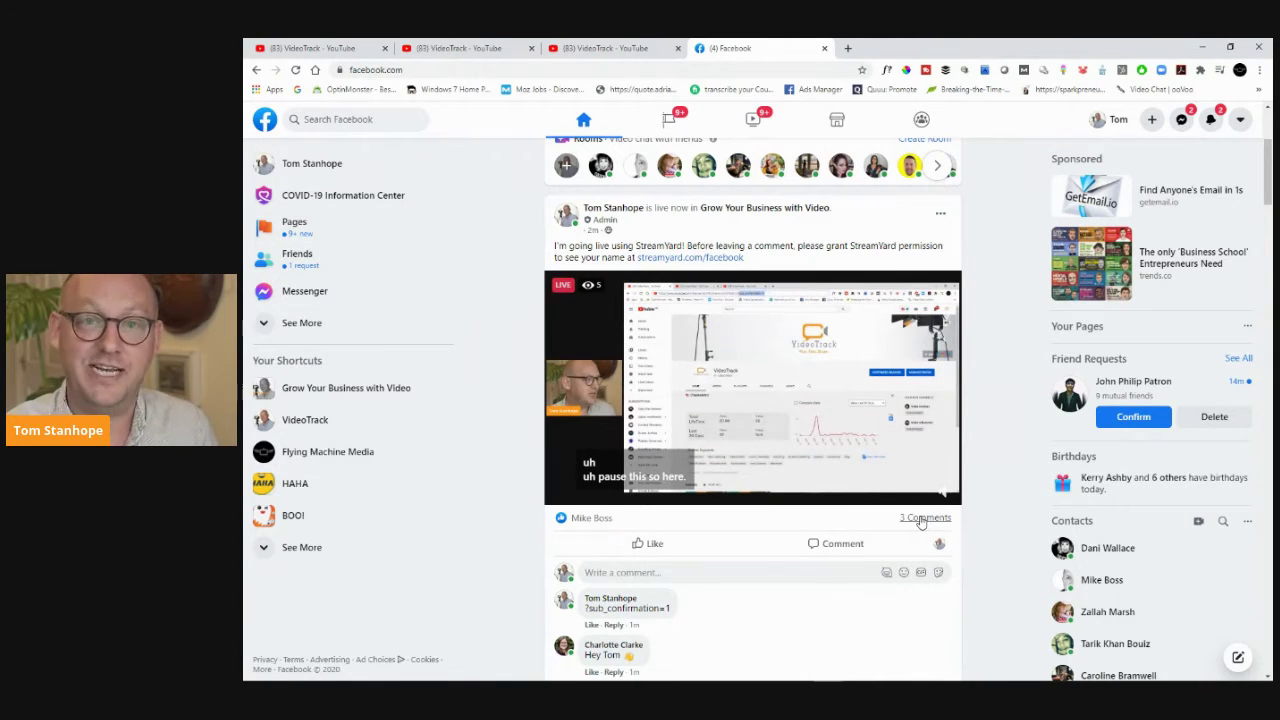
left_click(597, 50)
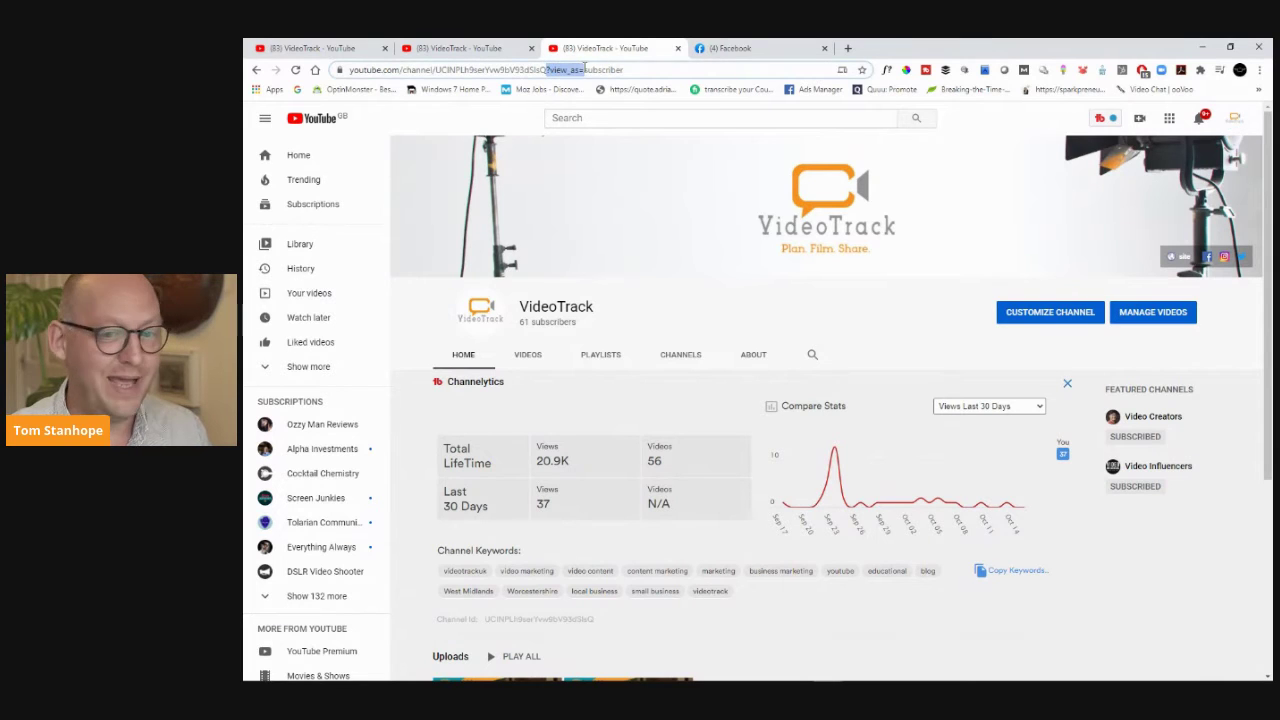
Replace ?view_as=subscriber with ?sub_confirmation=1 in the channel URL and select it
left_click_drag(627, 69, 633, 88)
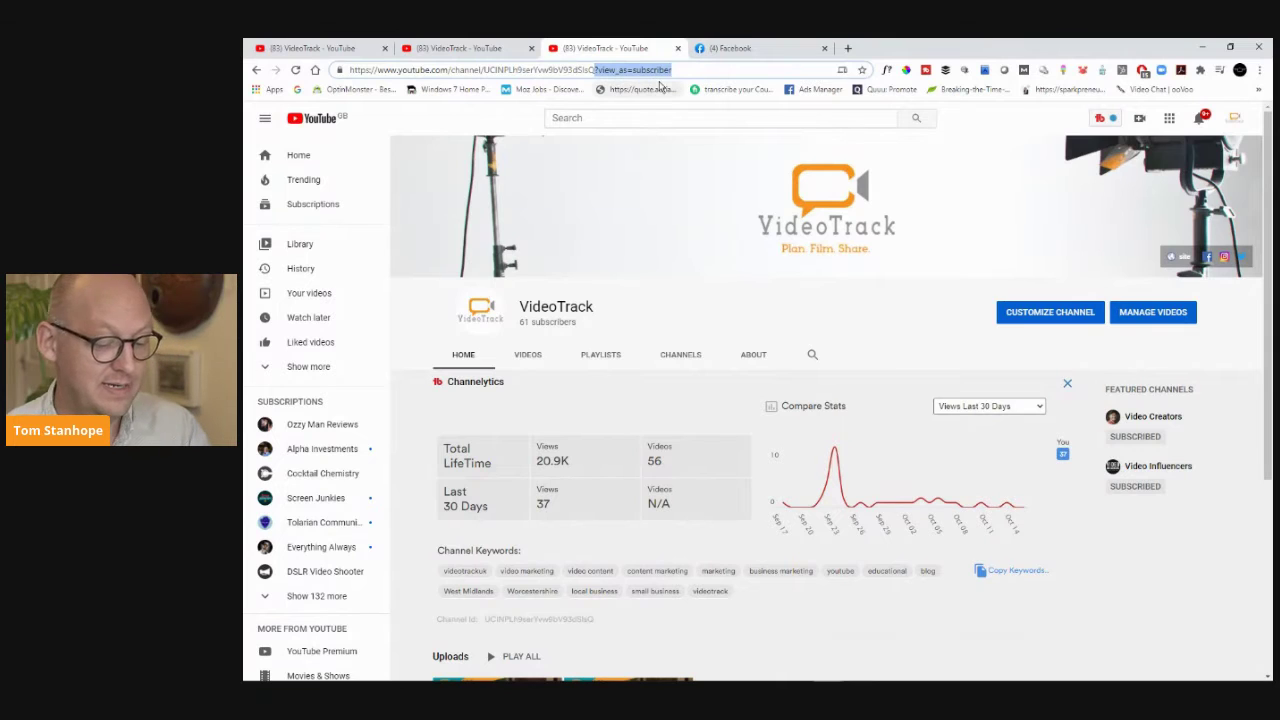
key("BackSpace")
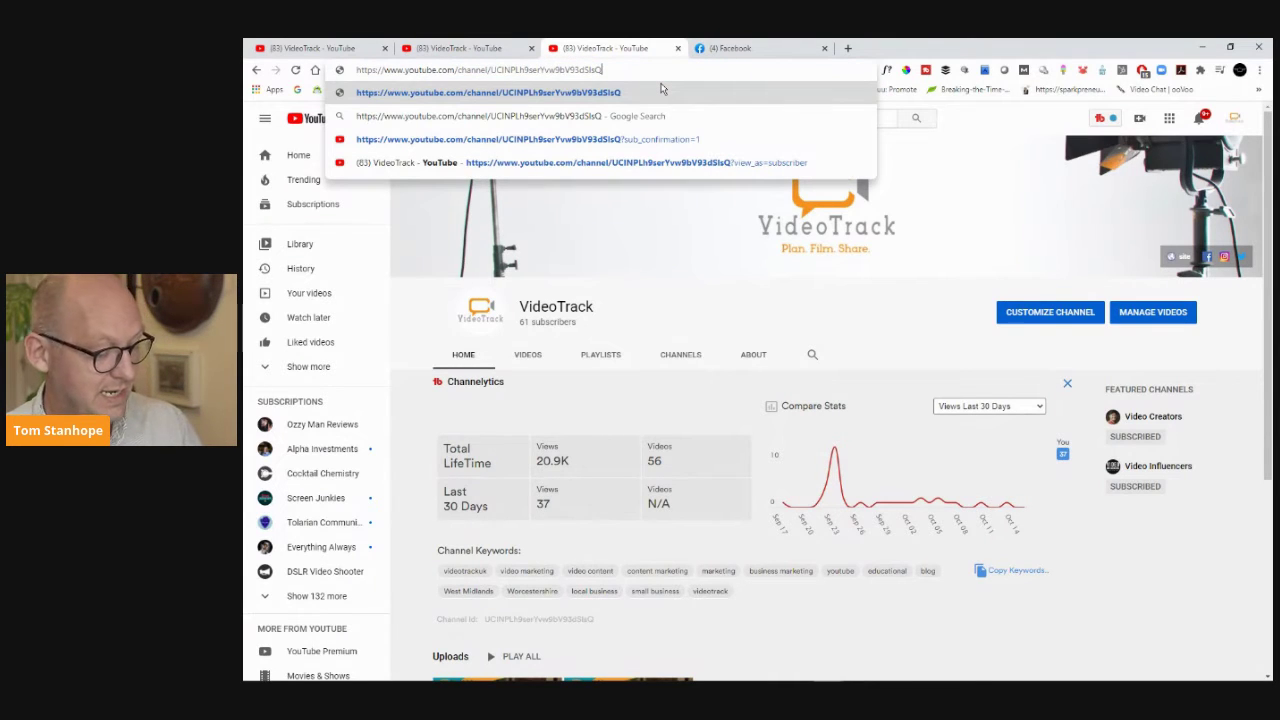
type("?sub_confirmation=1")
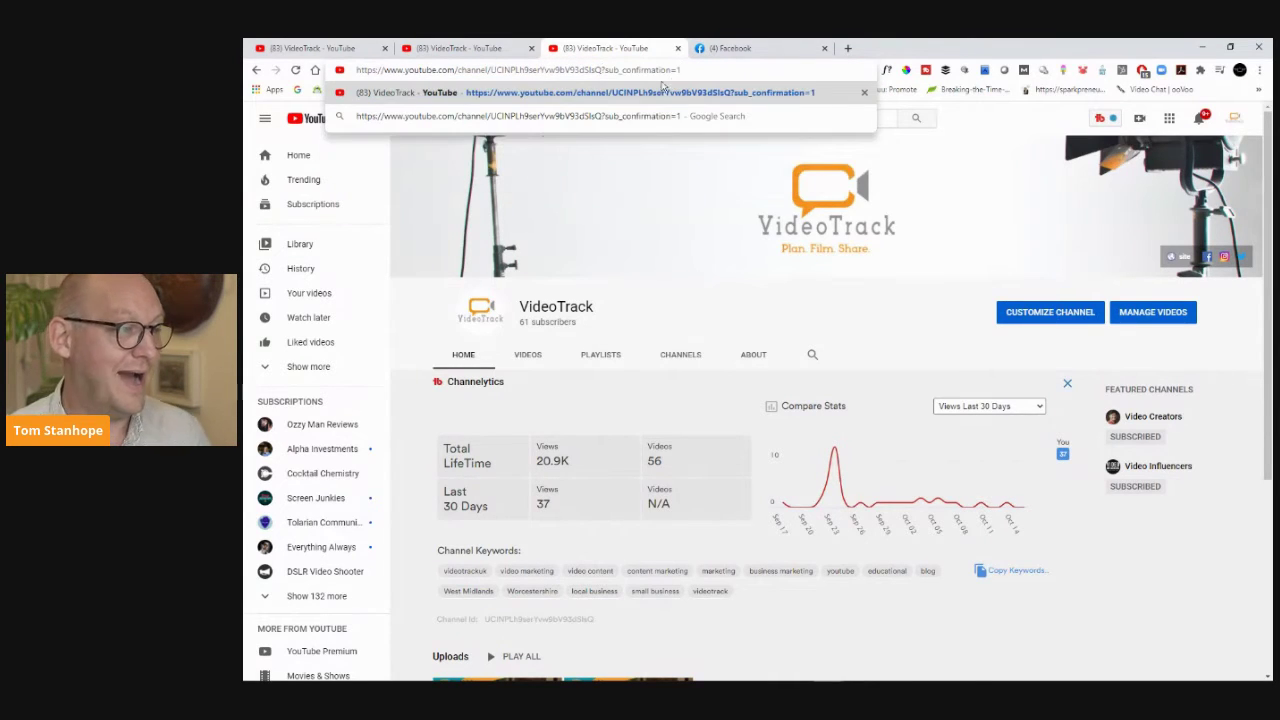
left_click_drag(696, 71, 474, 77)
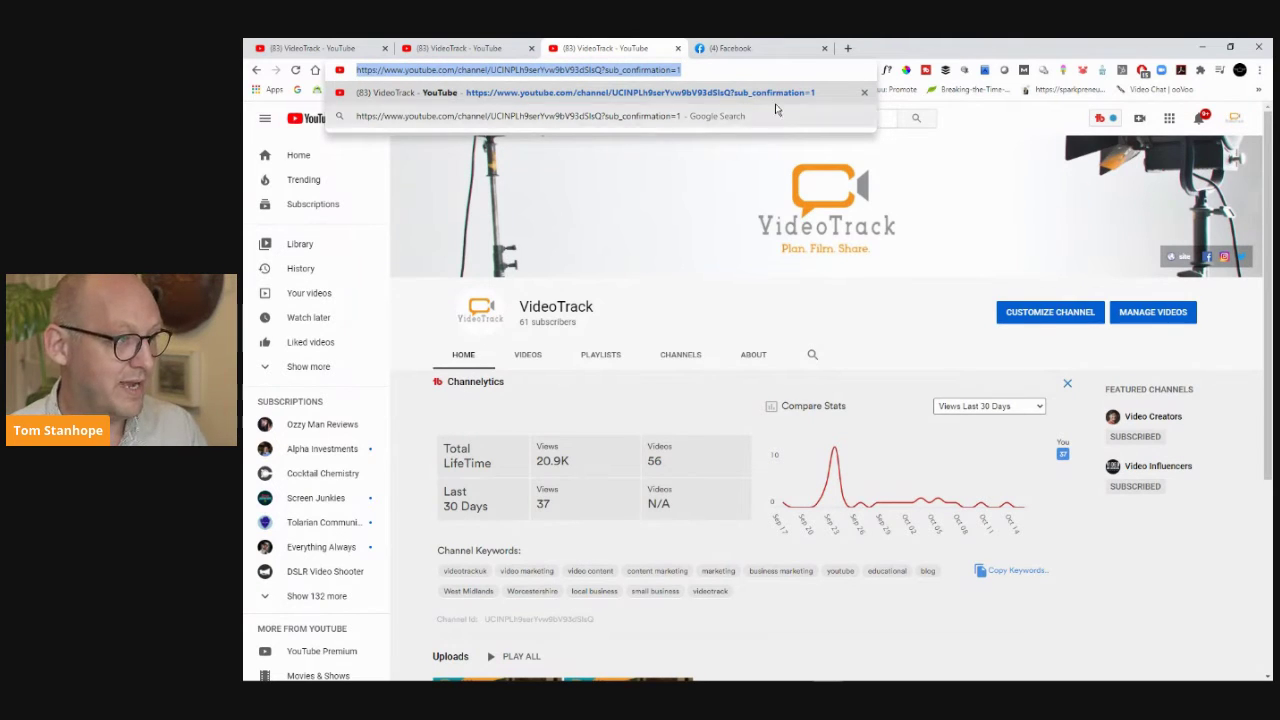
Load the ?sub_confirmation=1 link in a new tab, confirm Subscribe, and dismiss the self-subscribe error
left_click(847, 49)
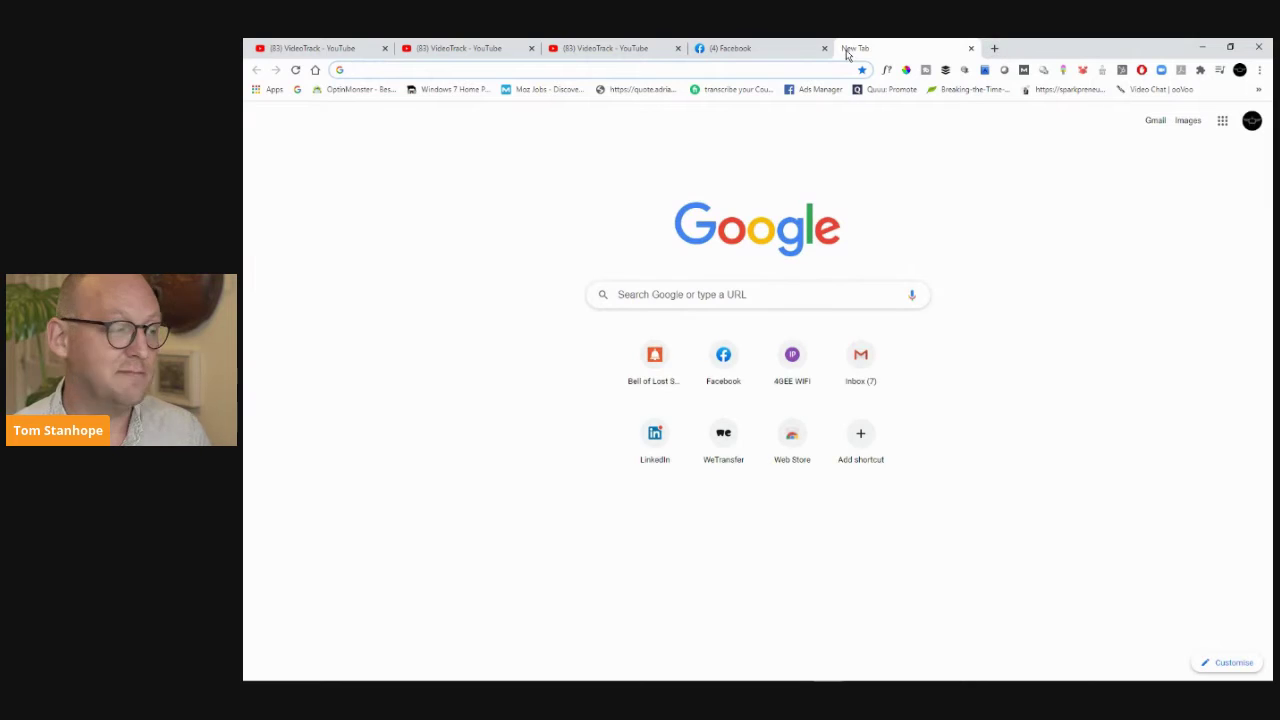
type("https://www.youtube.com/channel/UCINPLh9serYvw9bV93dSlsQ?sub_confirmation=1")
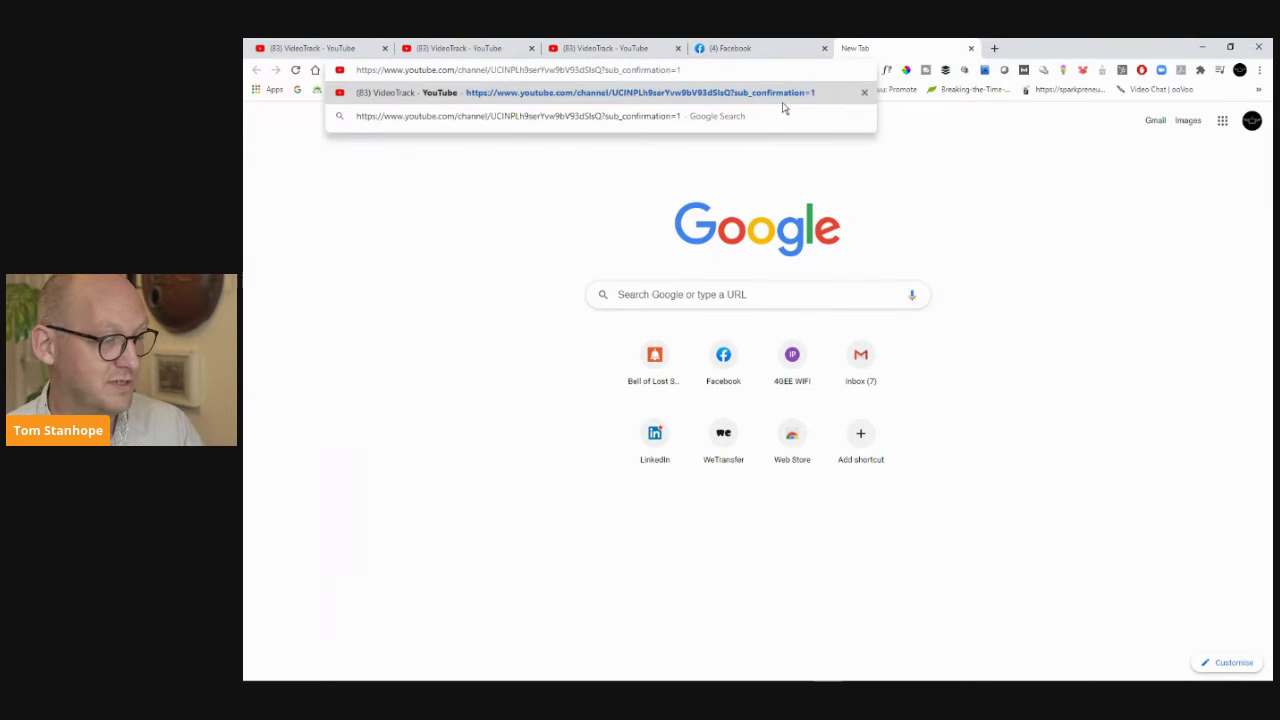
key("Return")
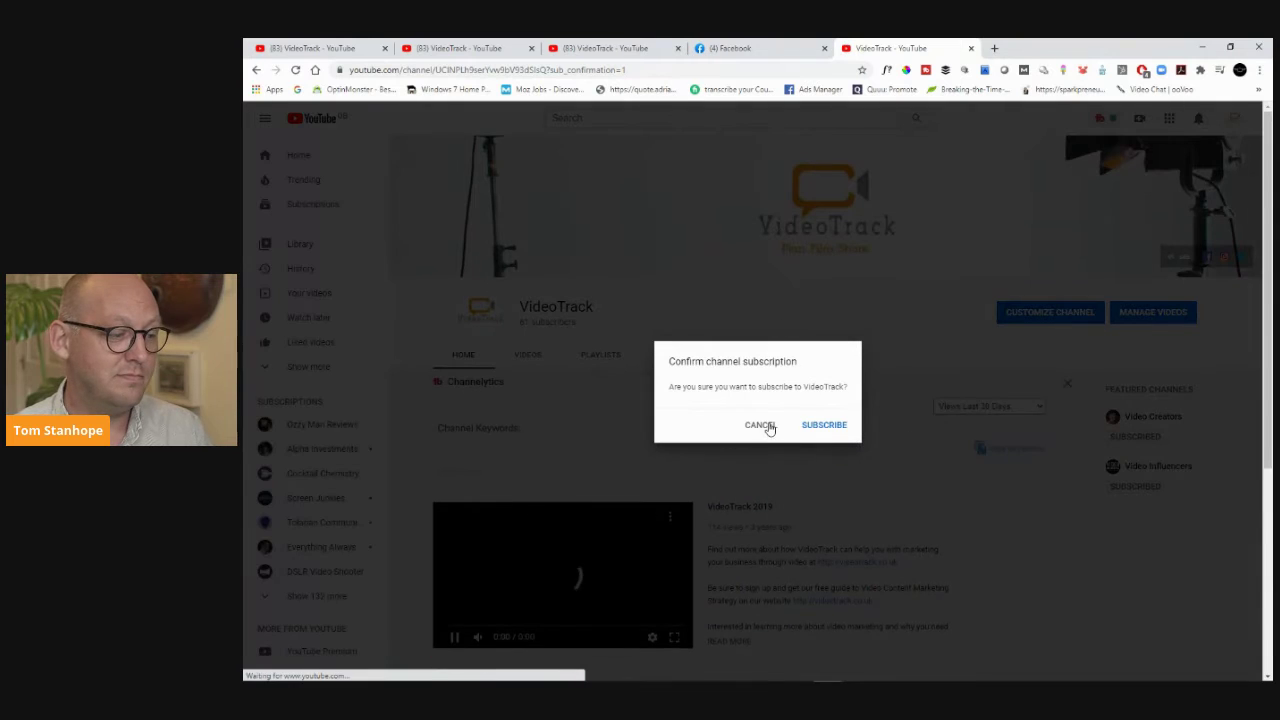
left_click(825, 428)
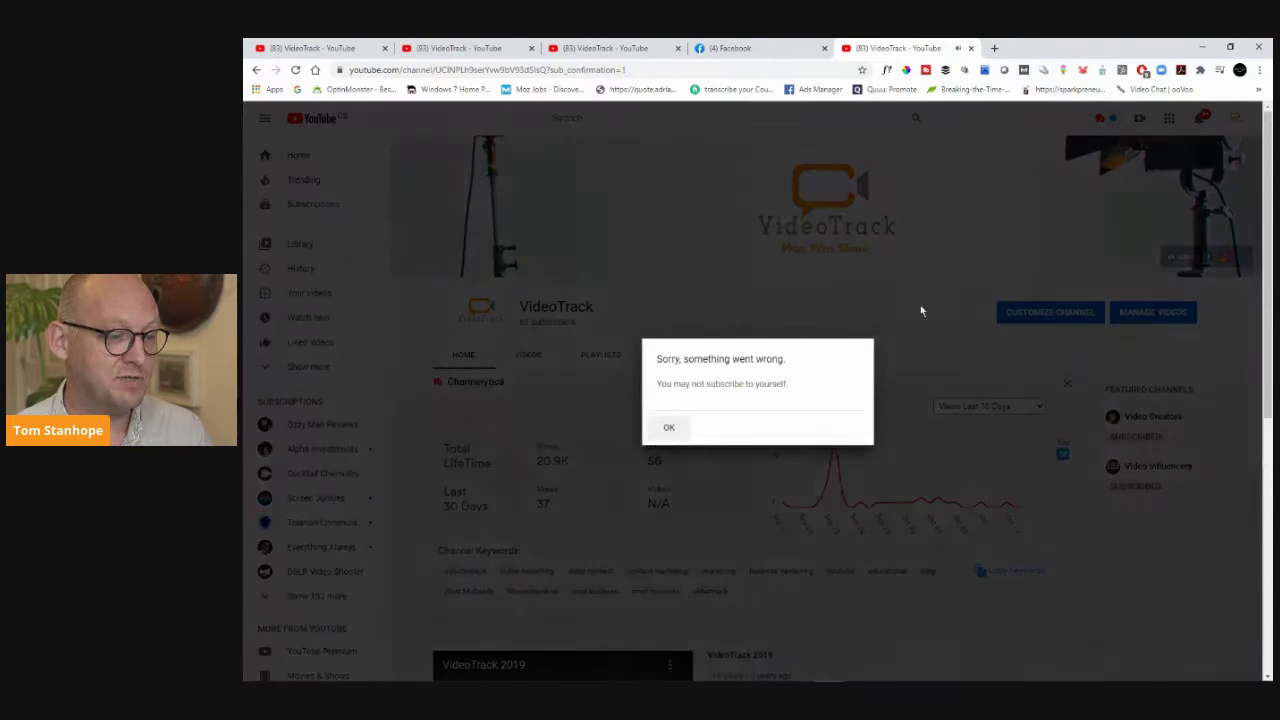
left_click(668, 429)
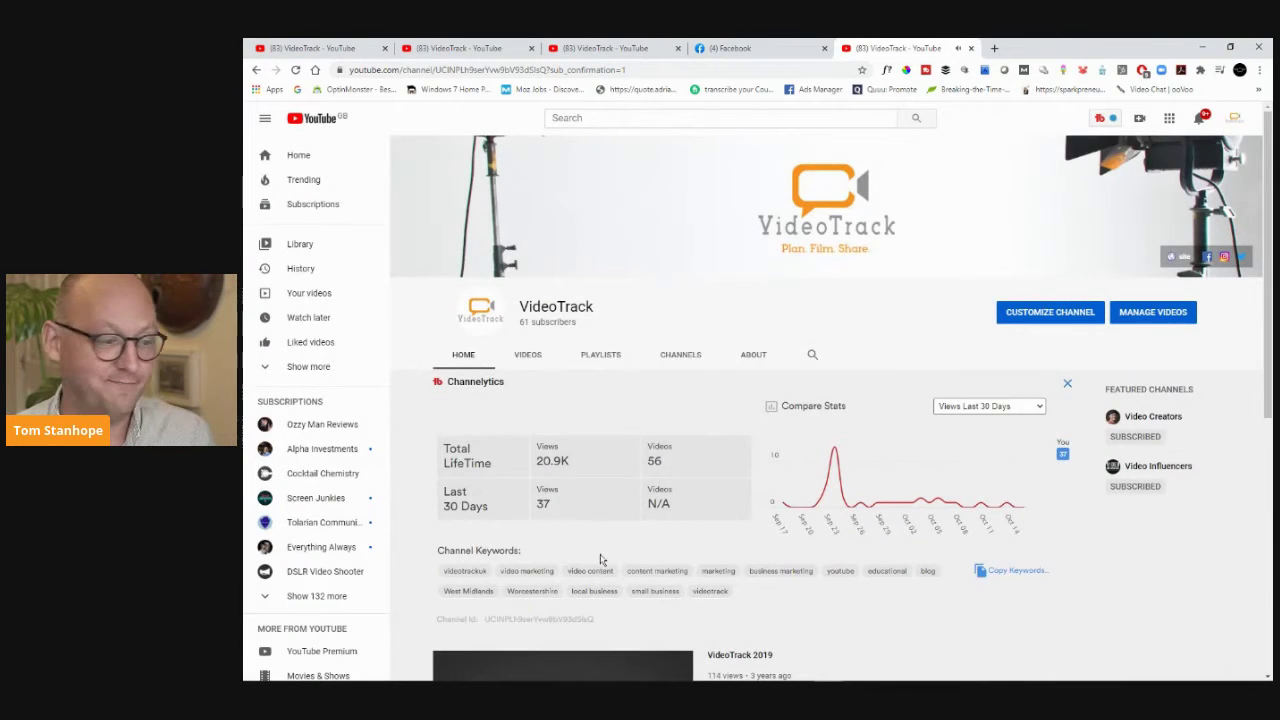
scroll(604, 525, "down", 2)
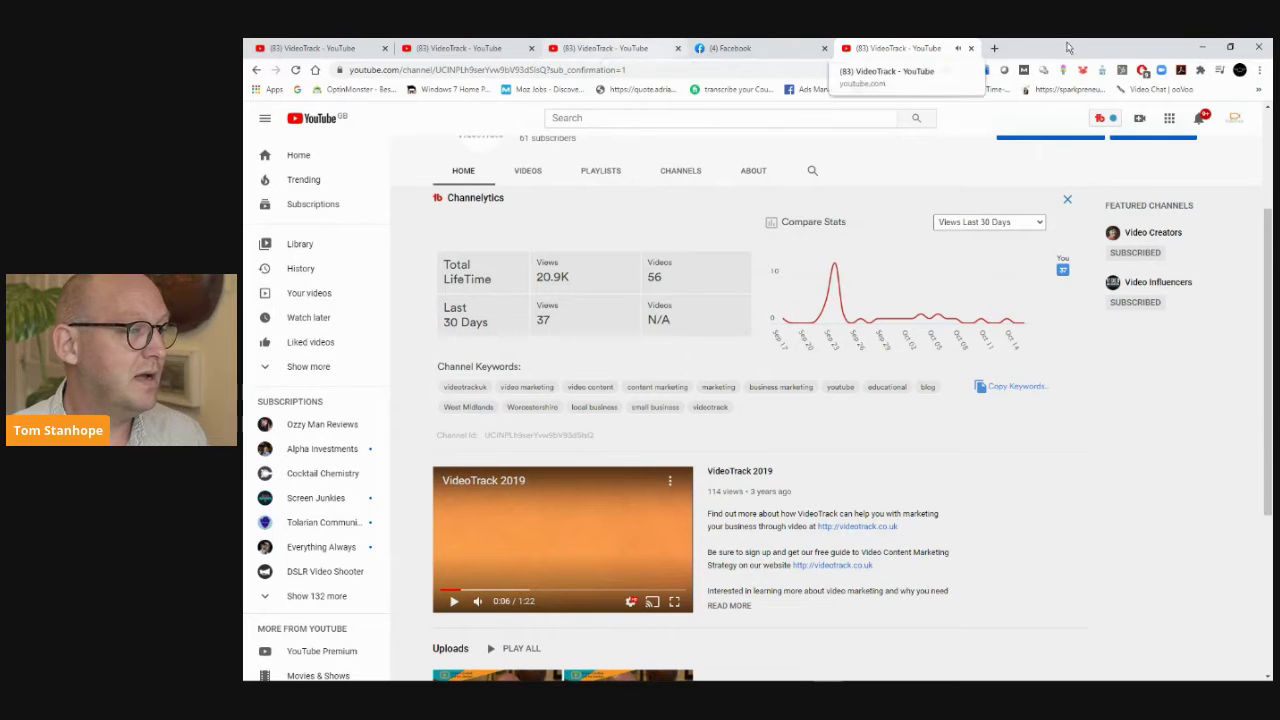
left_click(994, 48)
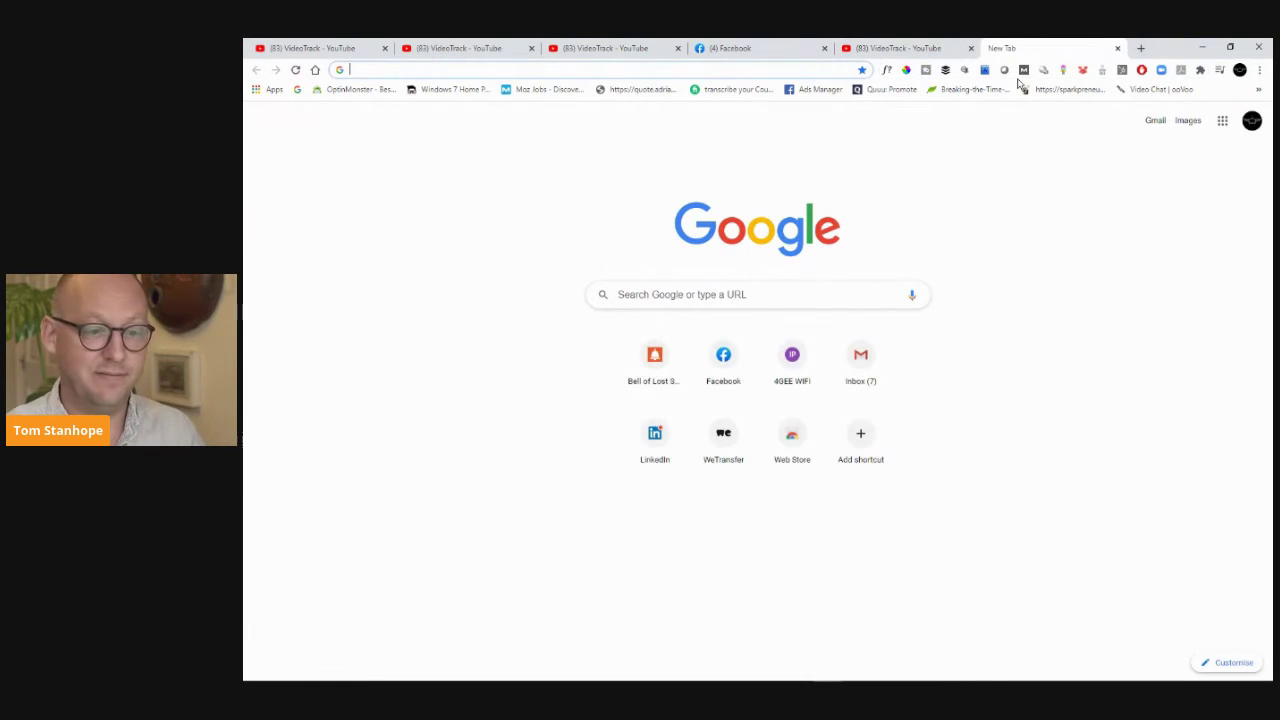
type("bit")
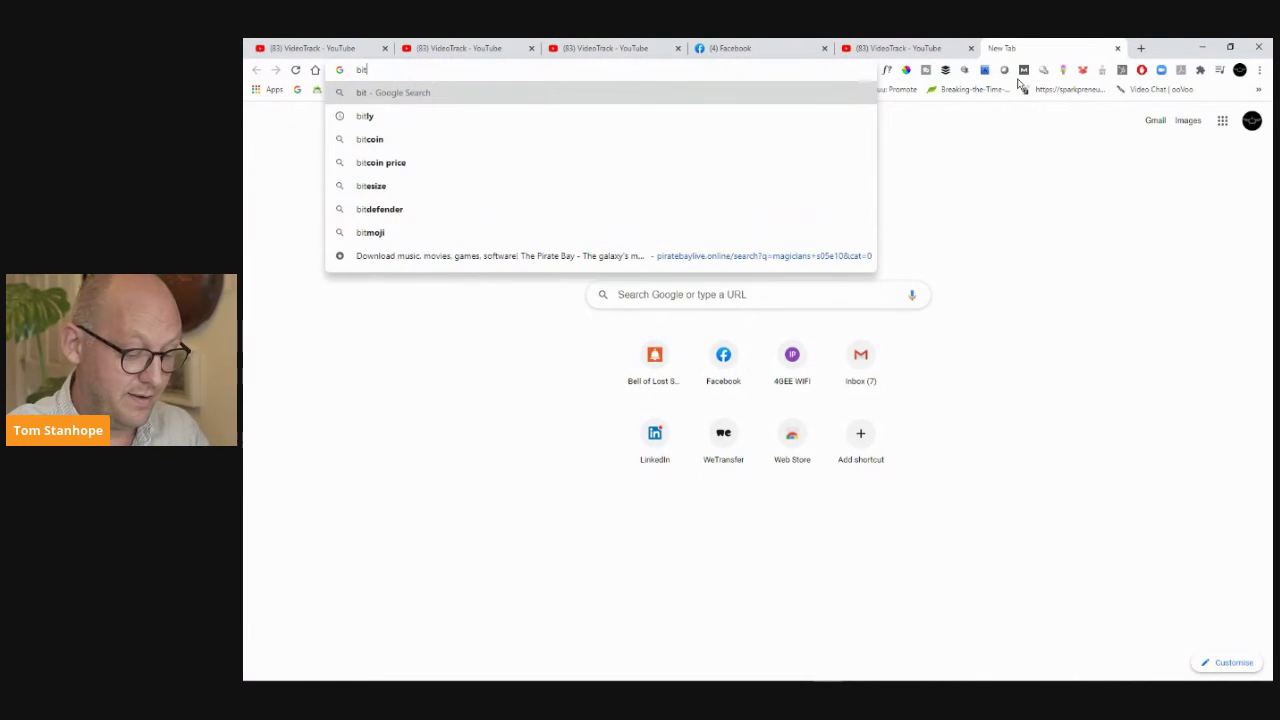
type(".ly")
key("Return")
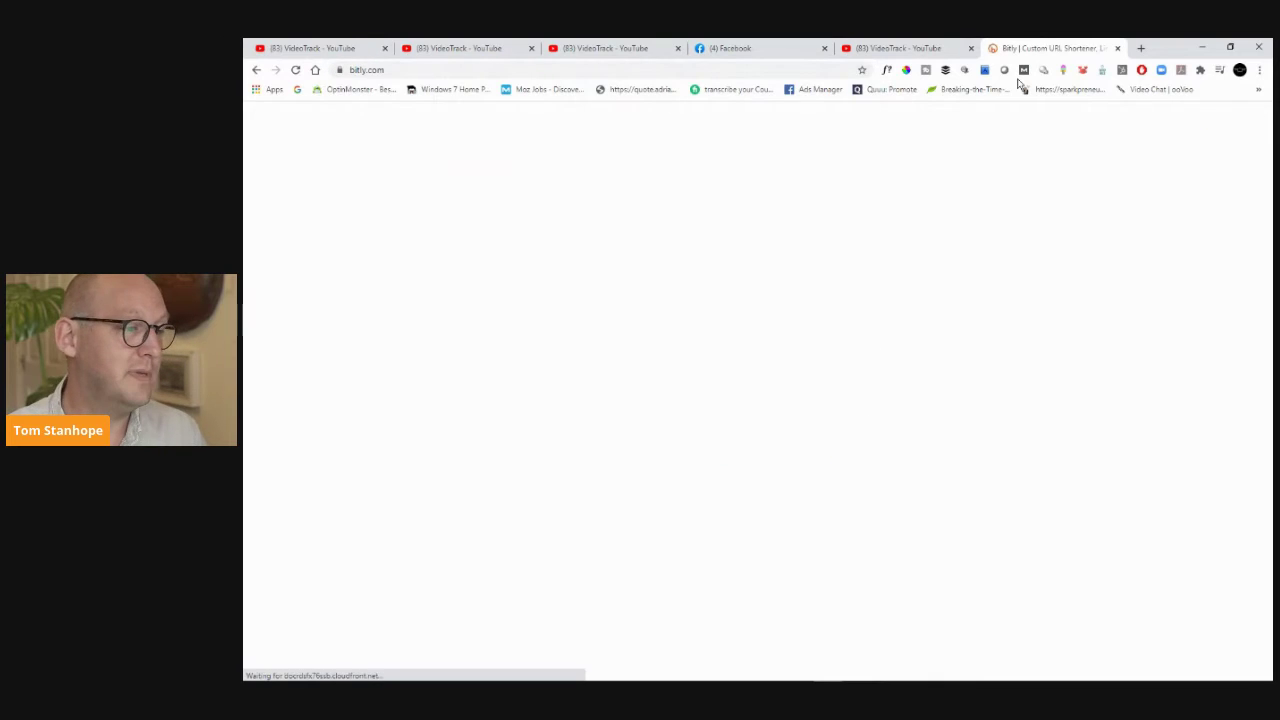
left_click(537, 590)
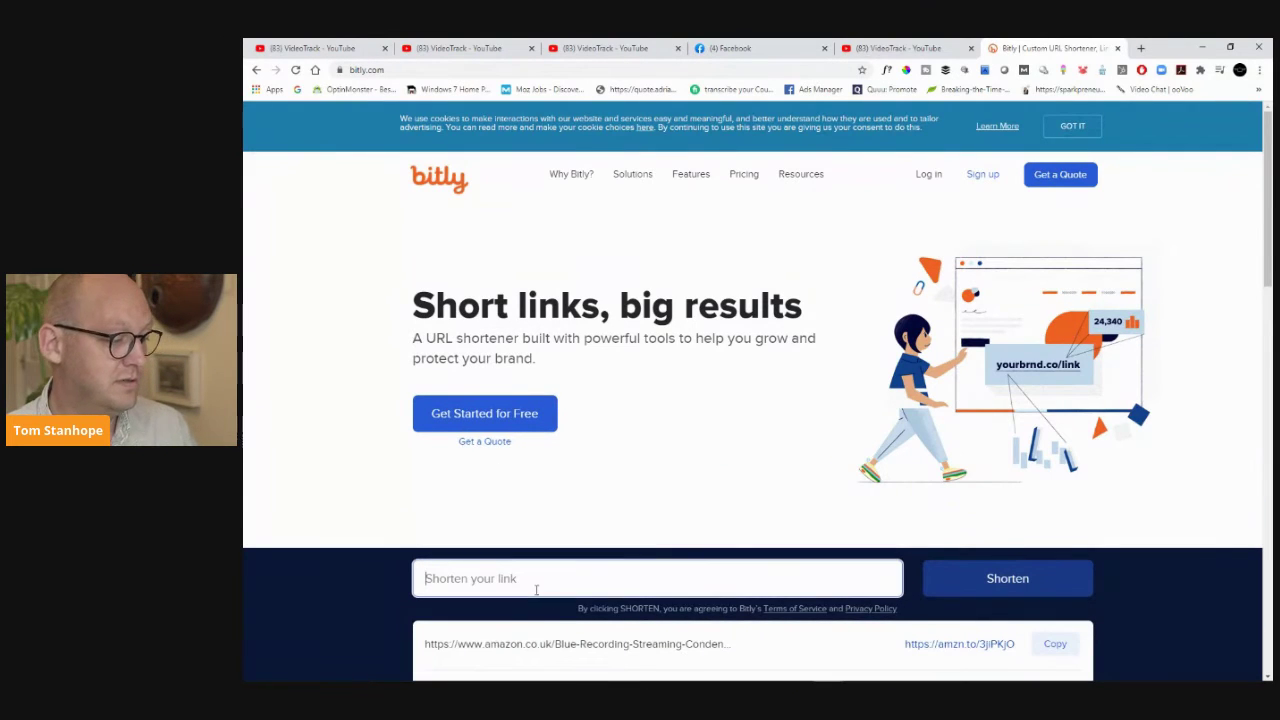
type("https://www.youtube.com/channel/UCINPLh9serYvw9bV93dSlsQ?sub_confirmation=1")
scroll(660, 460, "down", 2)
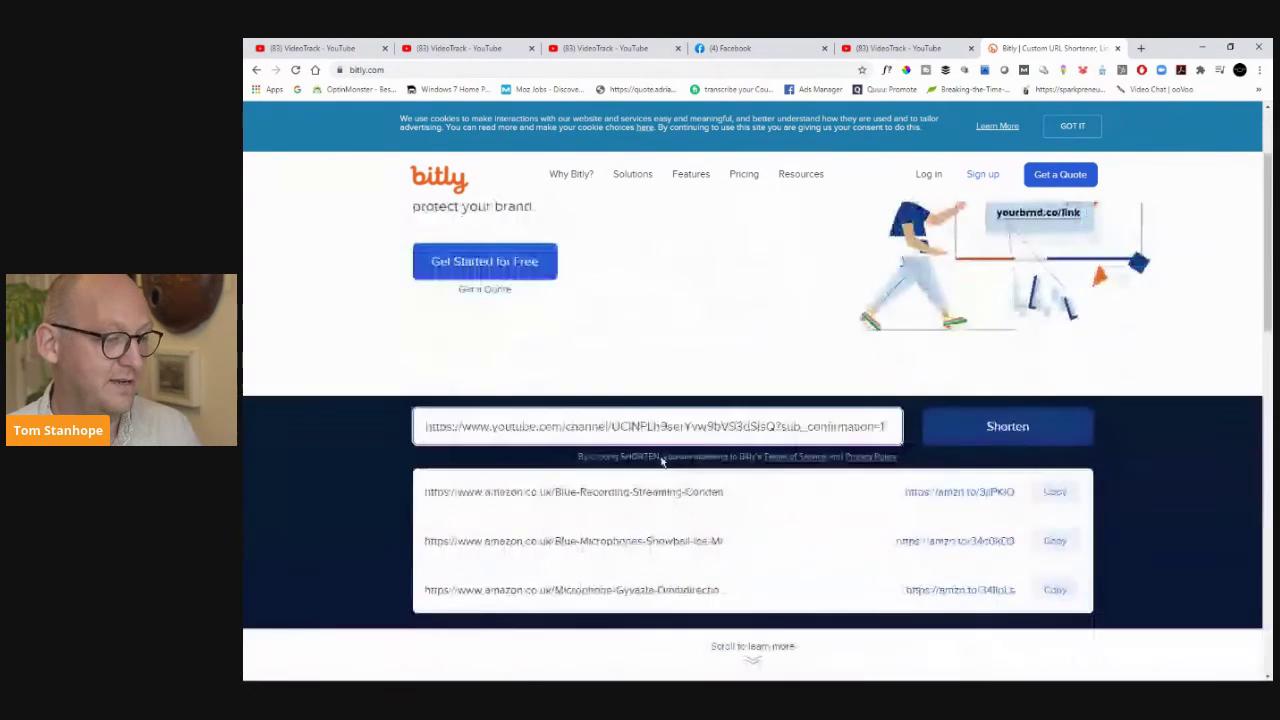
left_click(1000, 394)
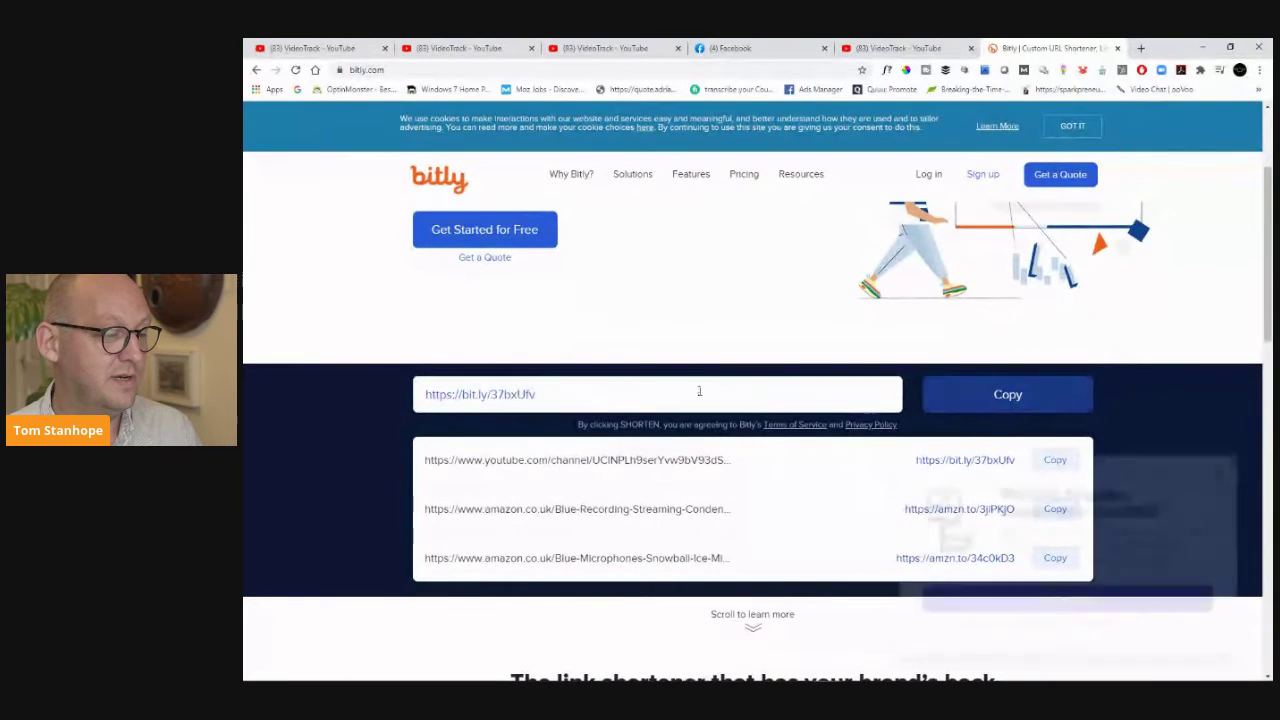
left_click(1005, 394)
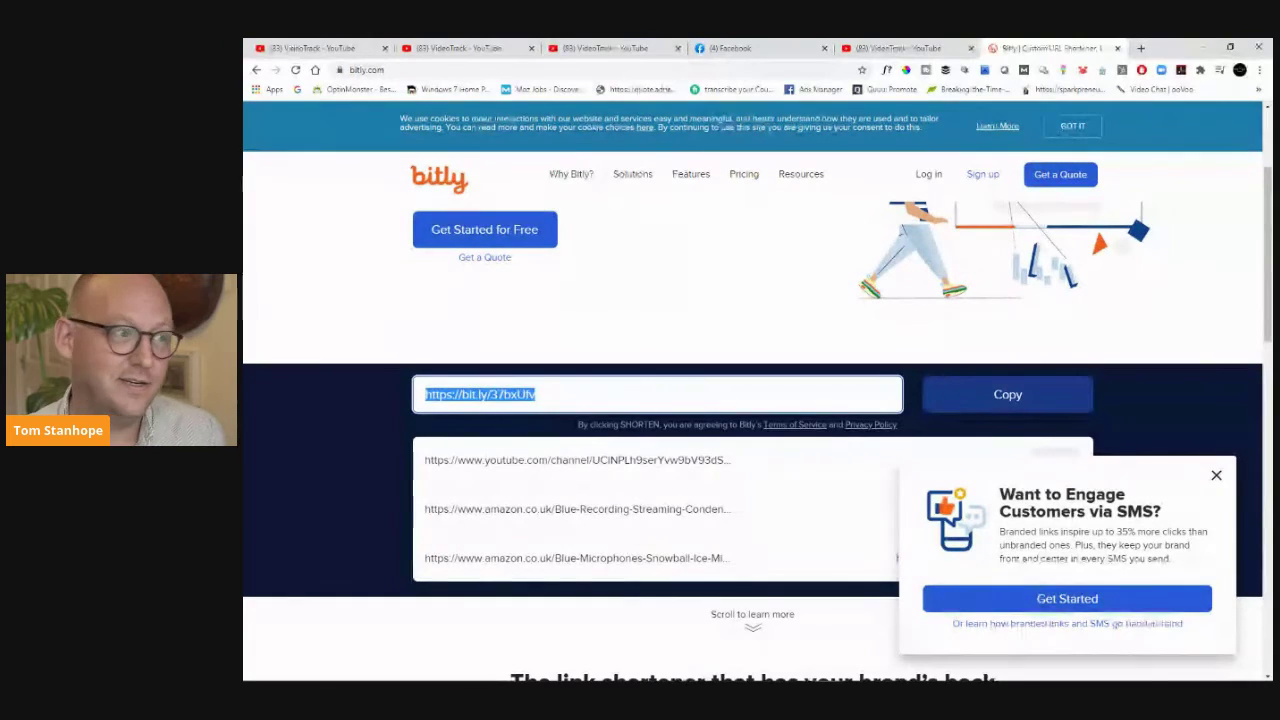
Paste the bit.ly short link as a comment on the Facebook live post
left_click(748, 52)
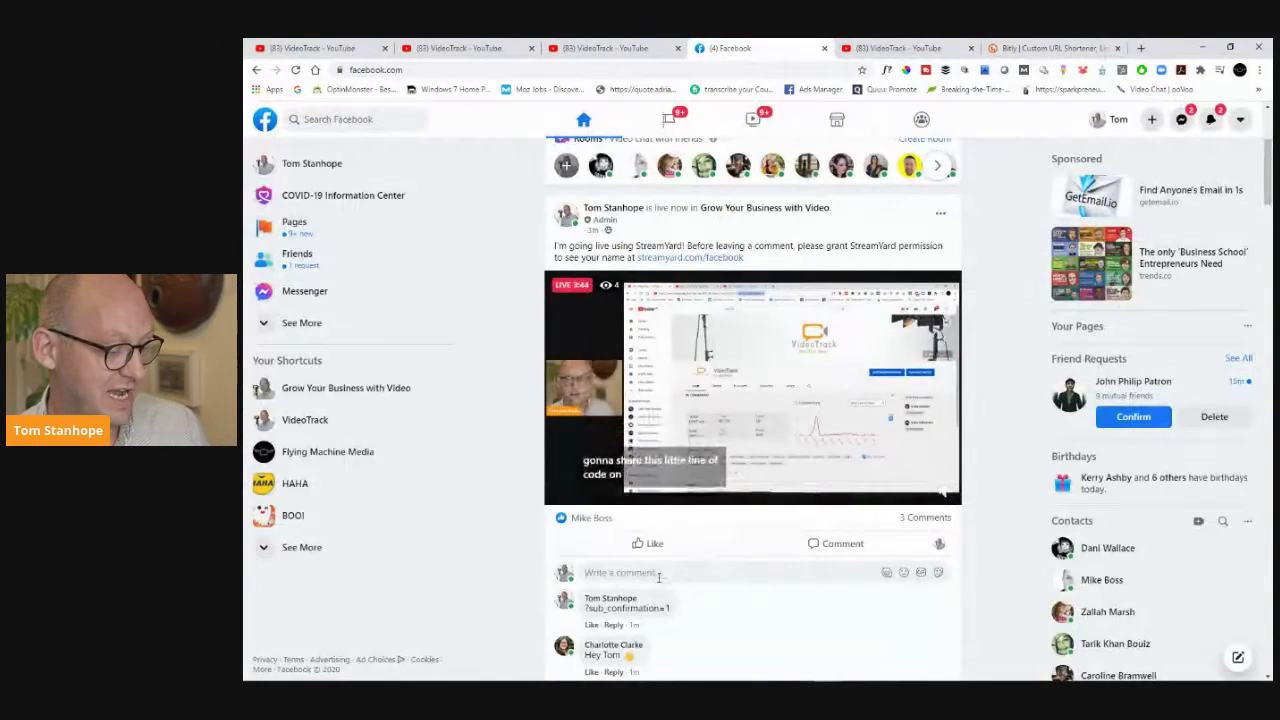
left_click(736, 568)
key("ctrl+v")
key("Return")
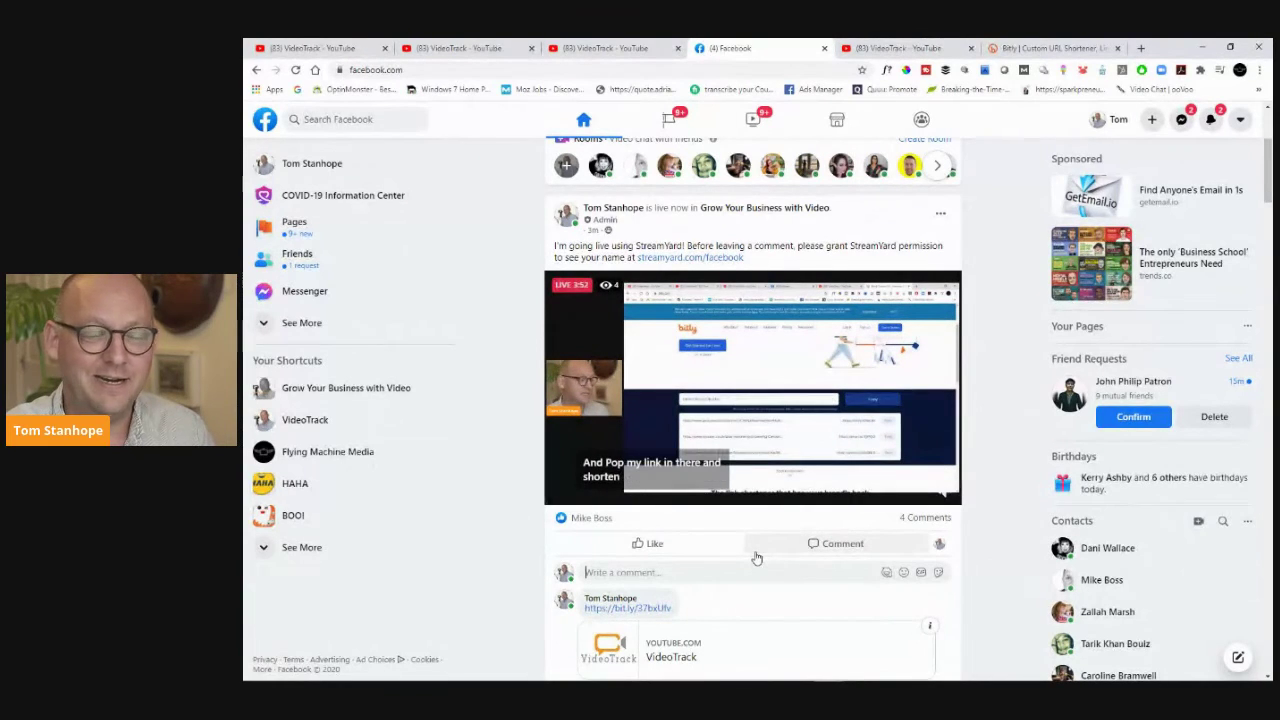
left_click(606, 48)
Open VideoTrack via Your channel and check the ?sub_confirmation=1 address in the first tab
left_click(1235, 118)
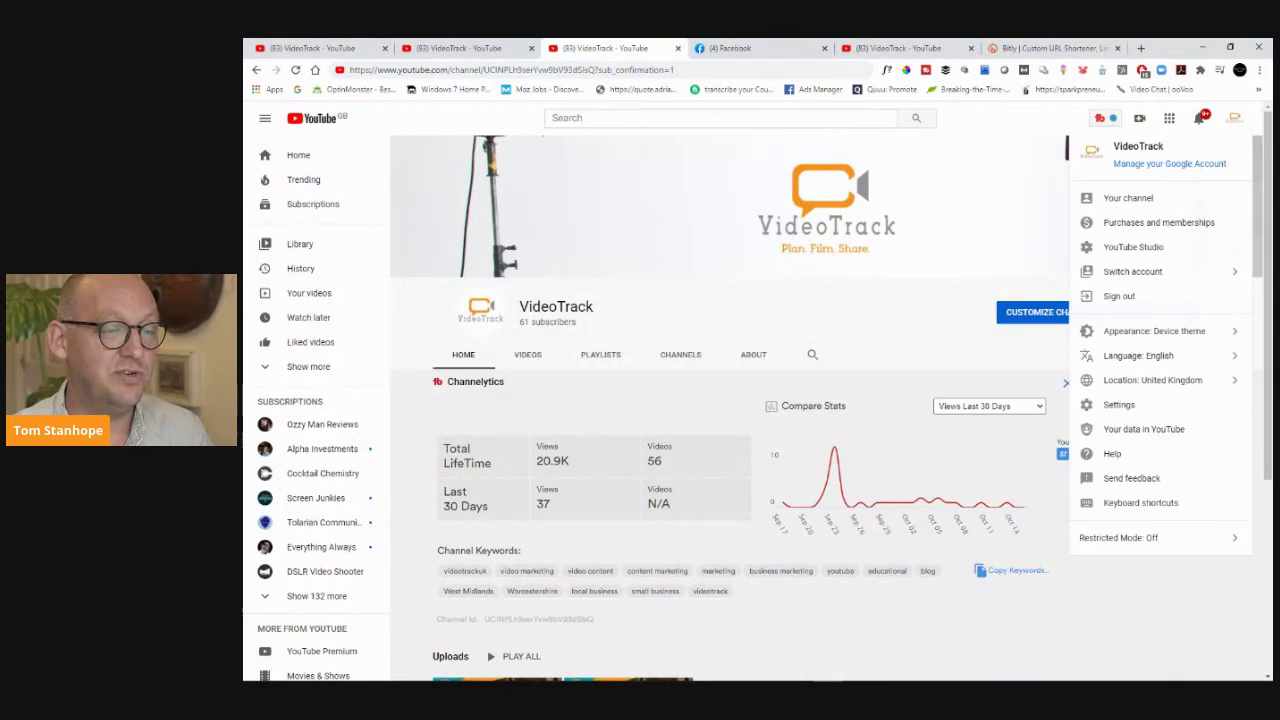
left_click(1128, 197)
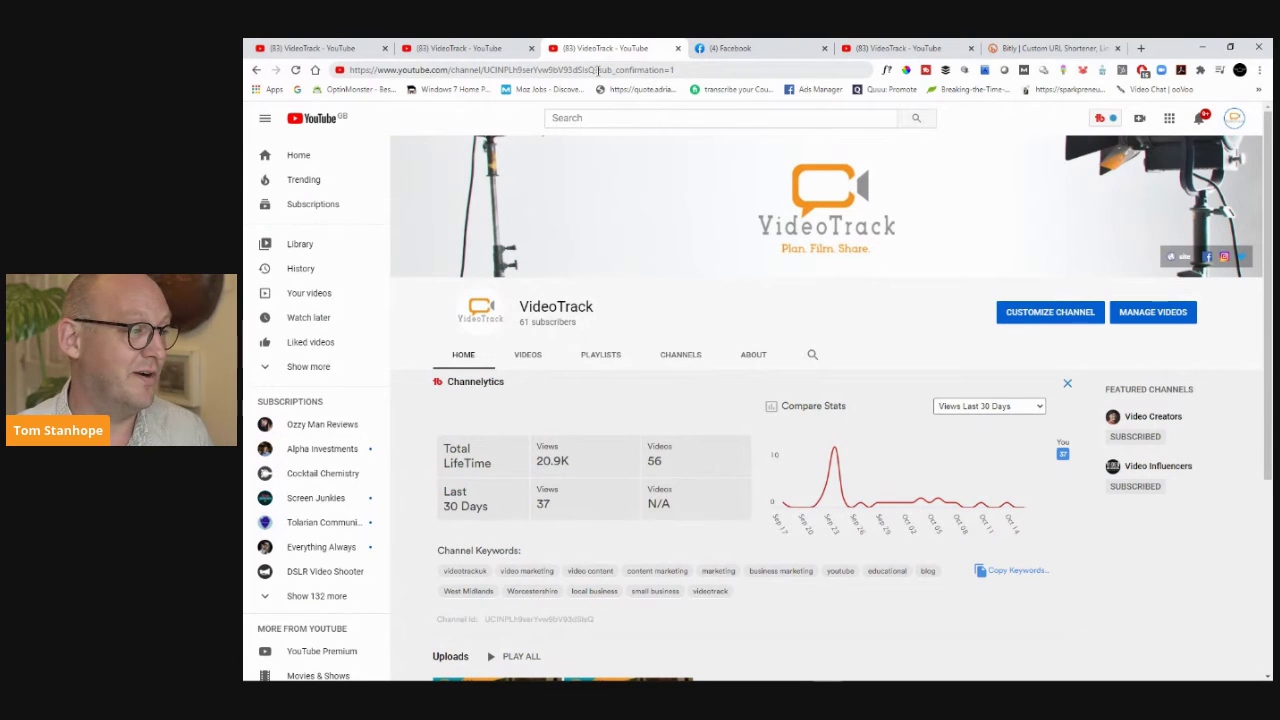
left_click_drag(594, 70, 604, 70)
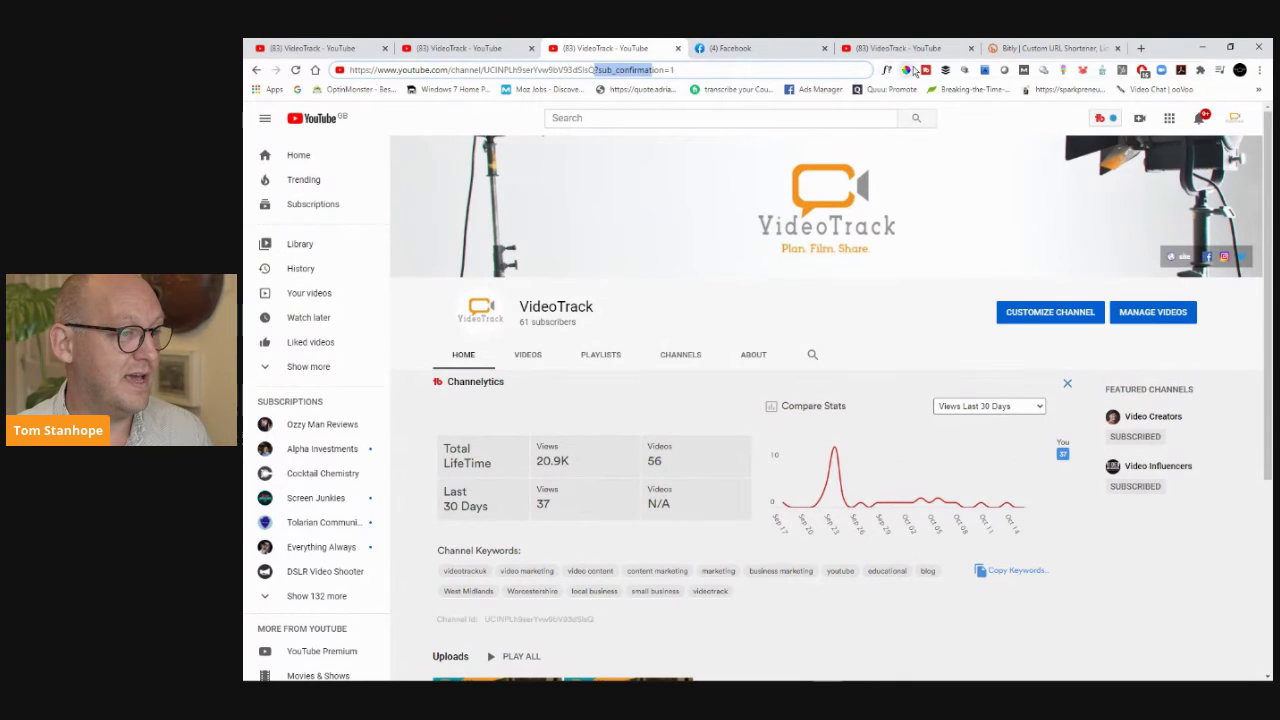
left_click(505, 49)
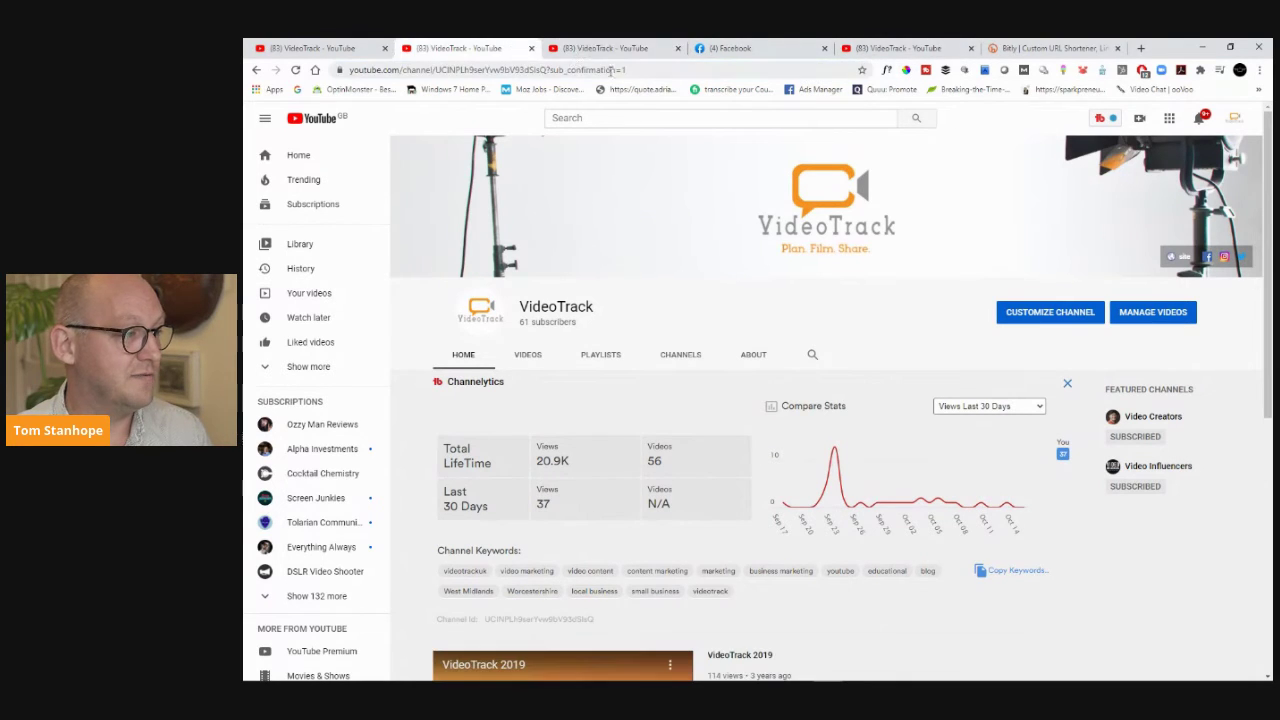
left_click(391, 55)
left_click(696, 69)
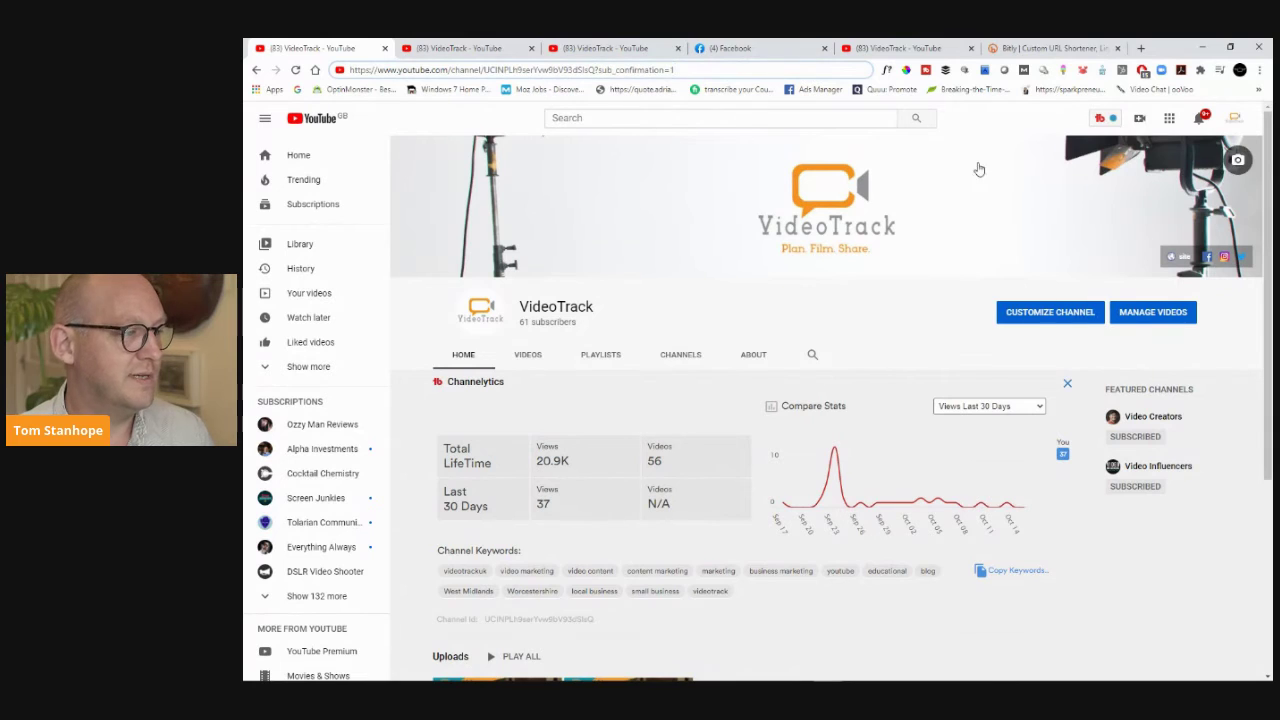
Launch YouTube from the Google apps grid in a fresh tab
left_click(1143, 48)
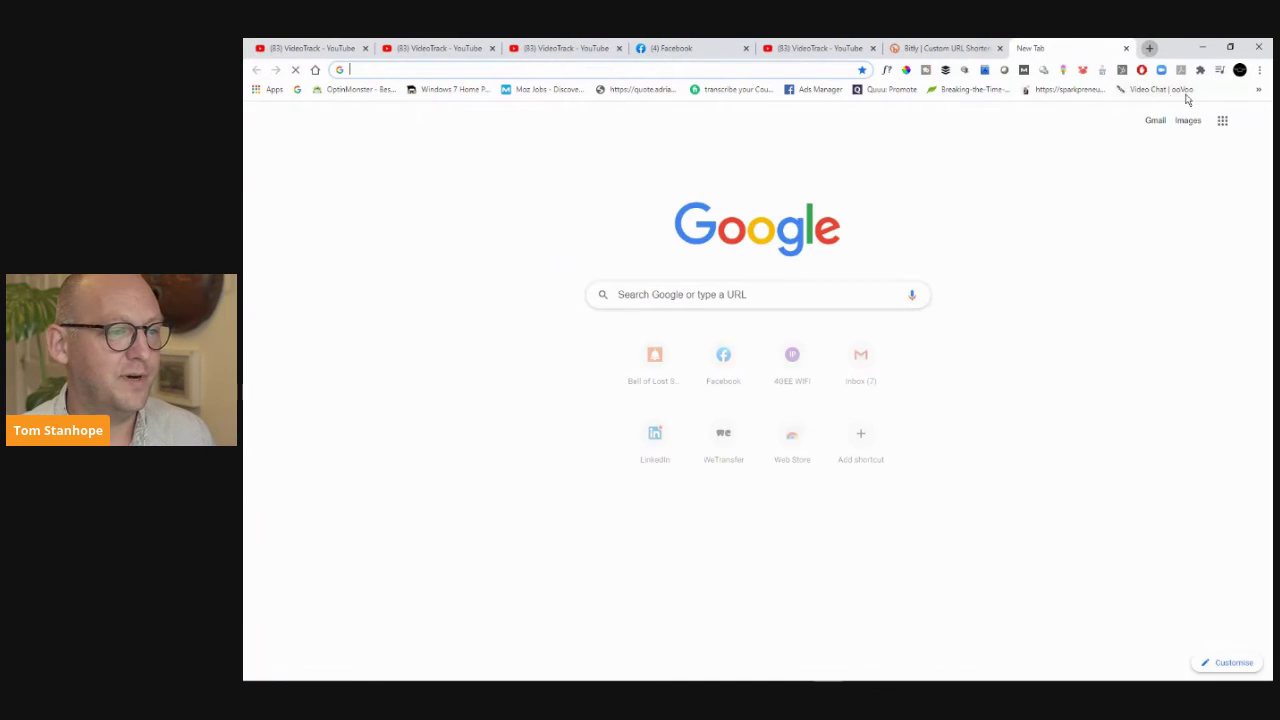
left_click(1252, 121)
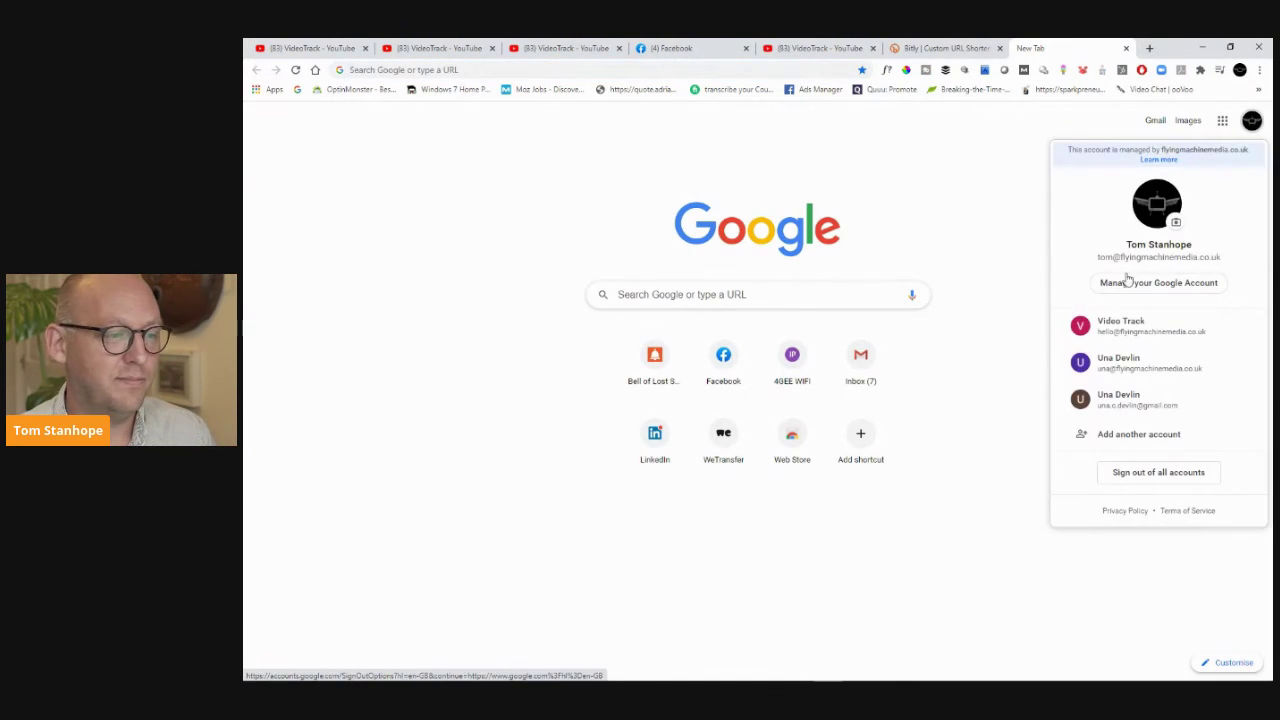
left_click(986, 149)
left_click(1222, 120)
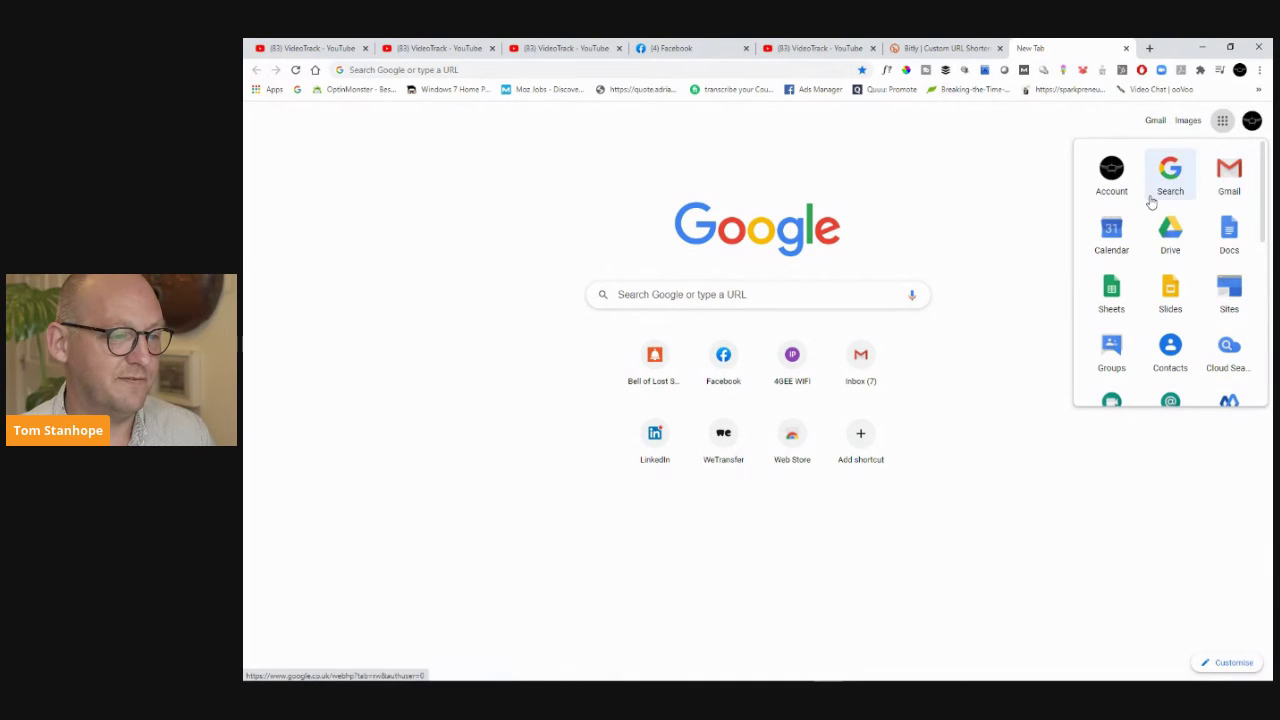
scroll(1140, 240, "down", 3)
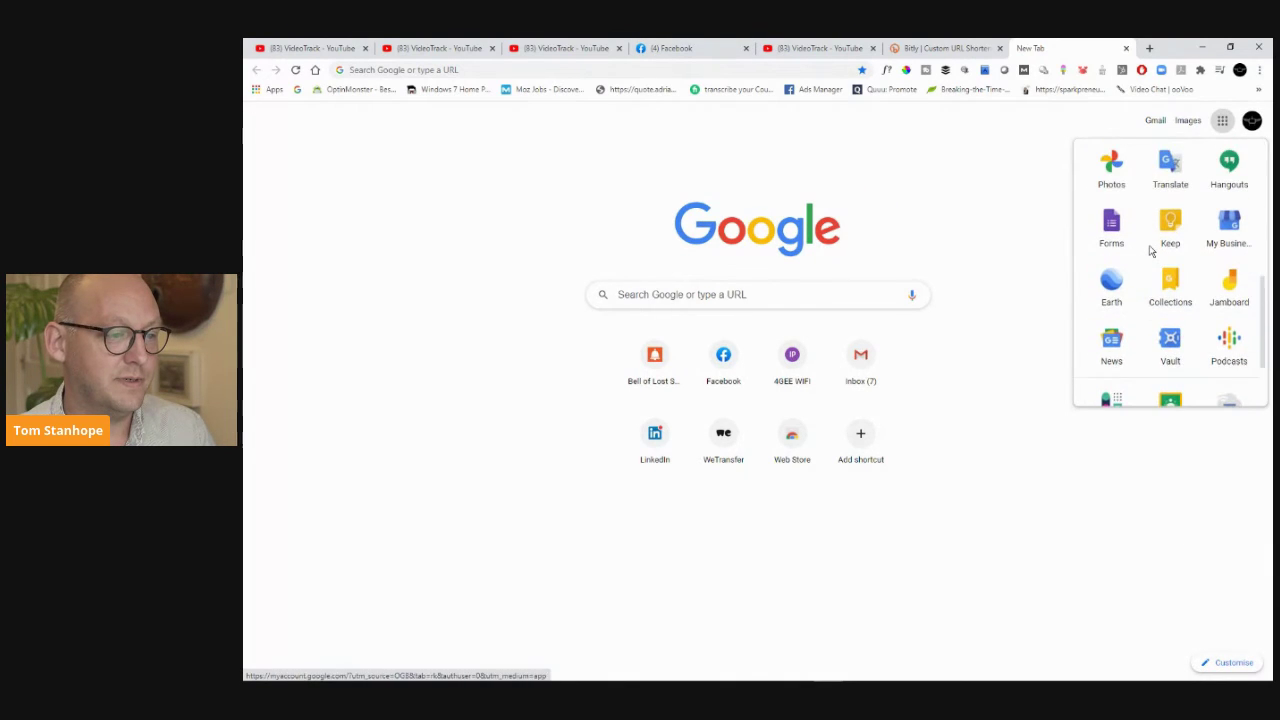
scroll(1150, 251, "down", 3)
scroll(1152, 252, "up", 5)
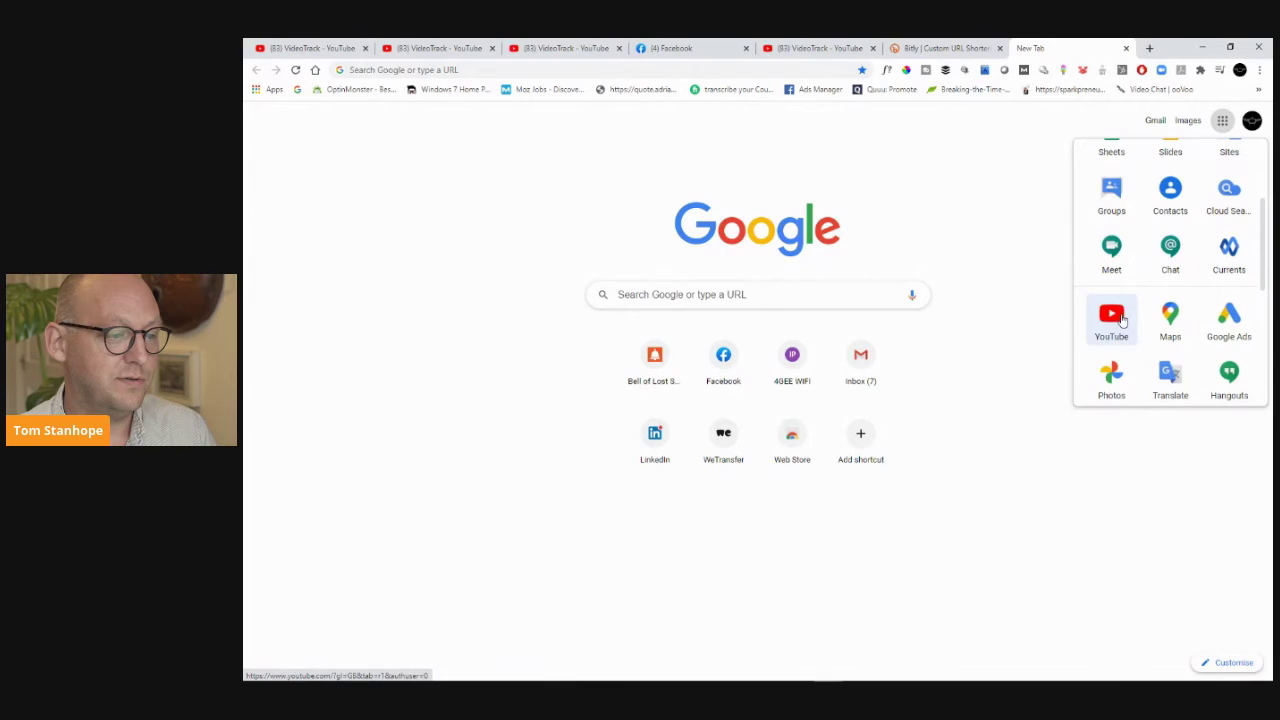
left_click(1111, 318)
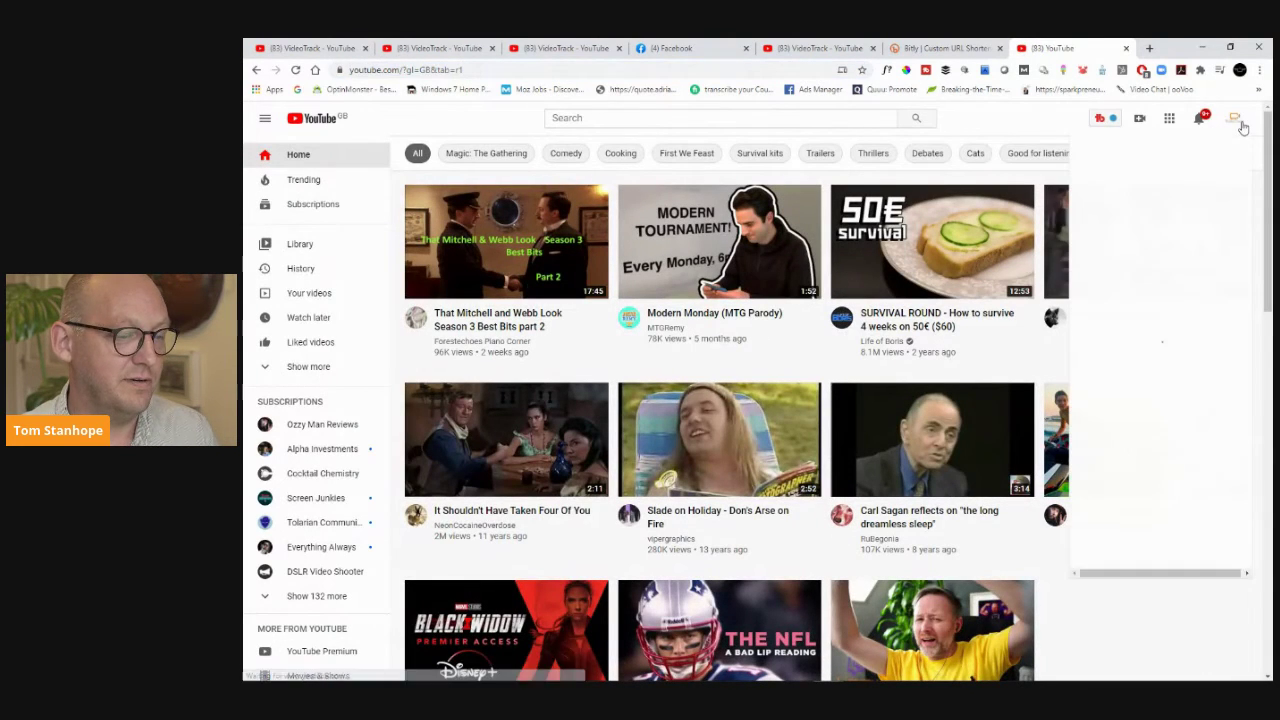
Open the VideoTrack channel and delete ?view_as=subscriber from its address
left_click(1126, 196)
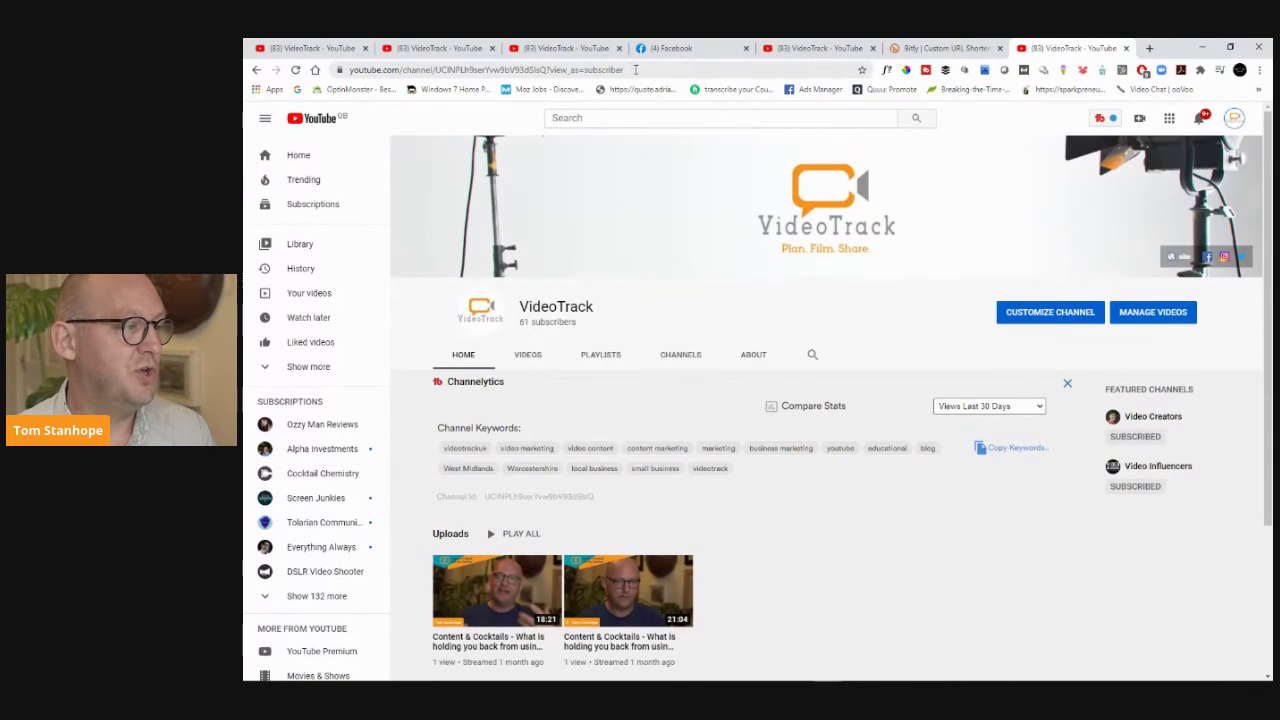
left_click_drag(624, 70, 548, 72)
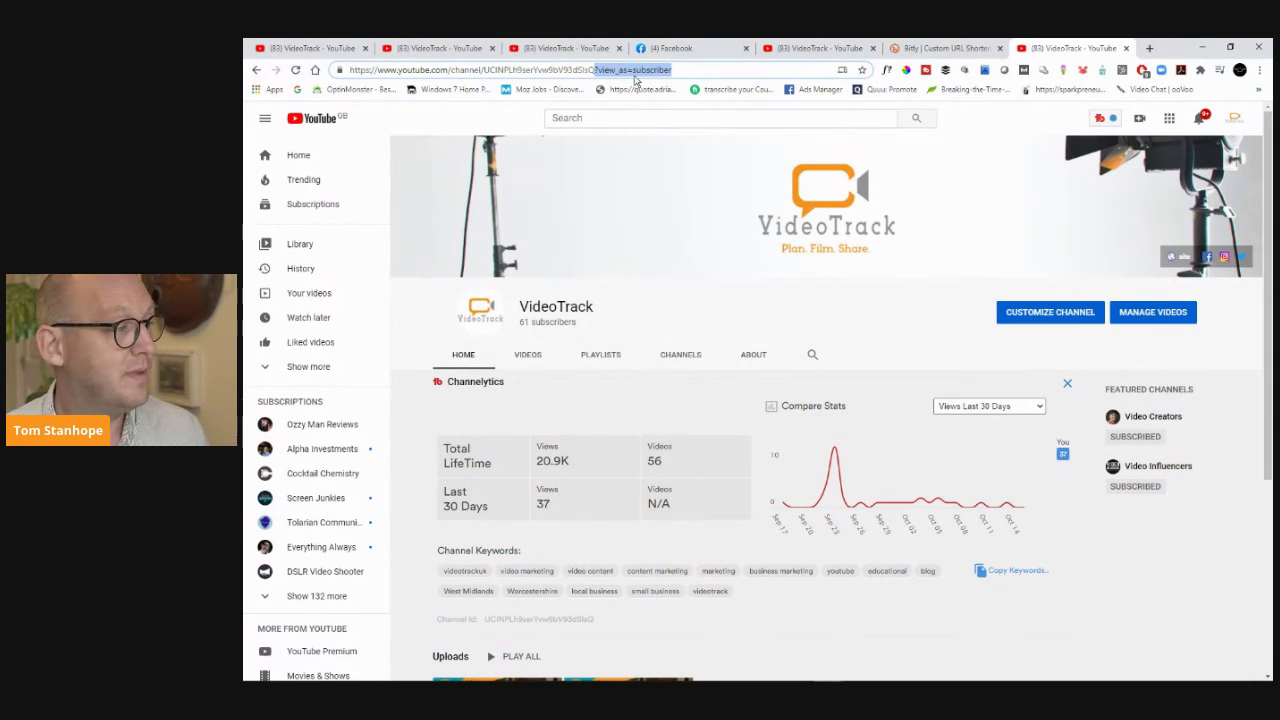
key("BackSpace")
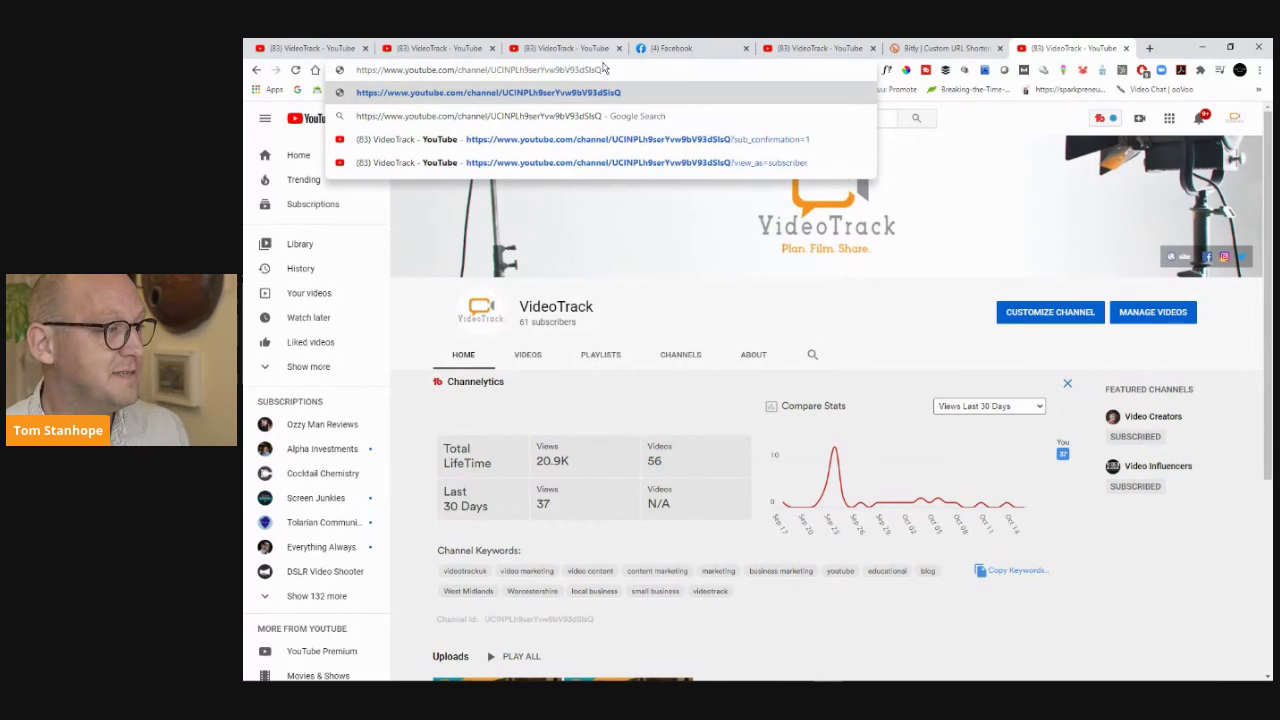
left_click(427, 49)
left_click_drag(635, 70, 545, 70)
key("ctrl+c")
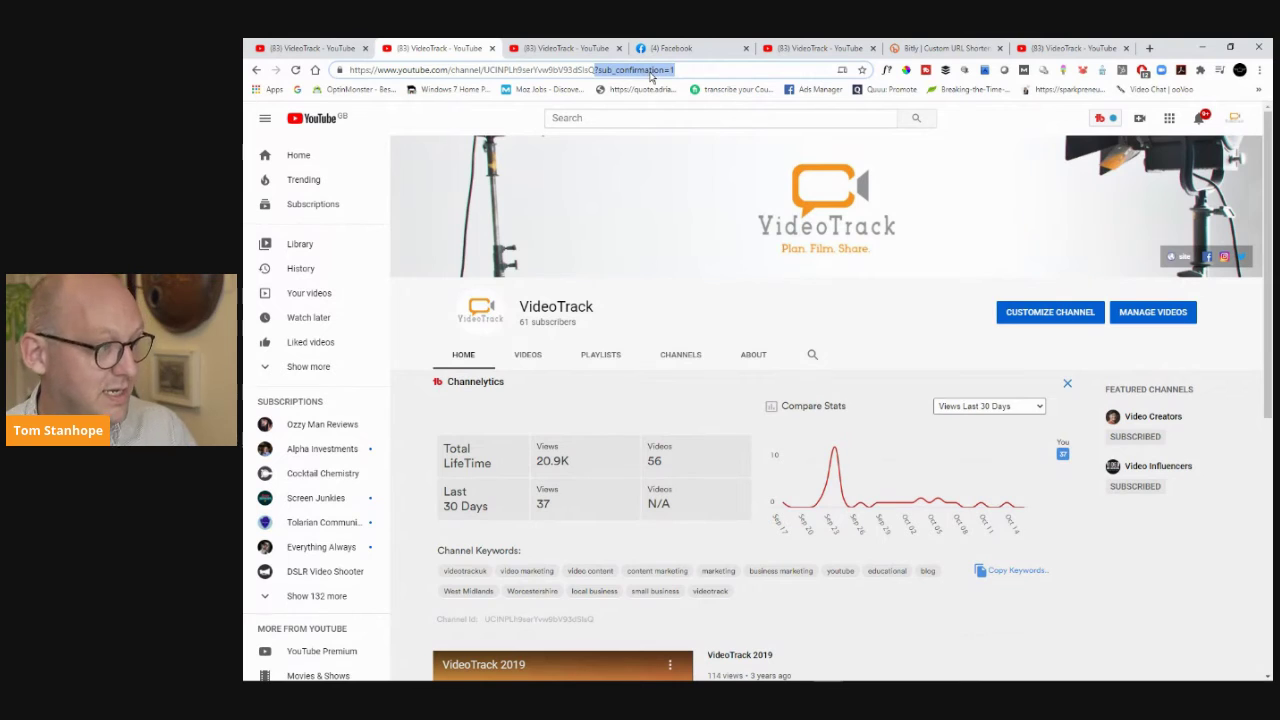
left_click(1072, 50)
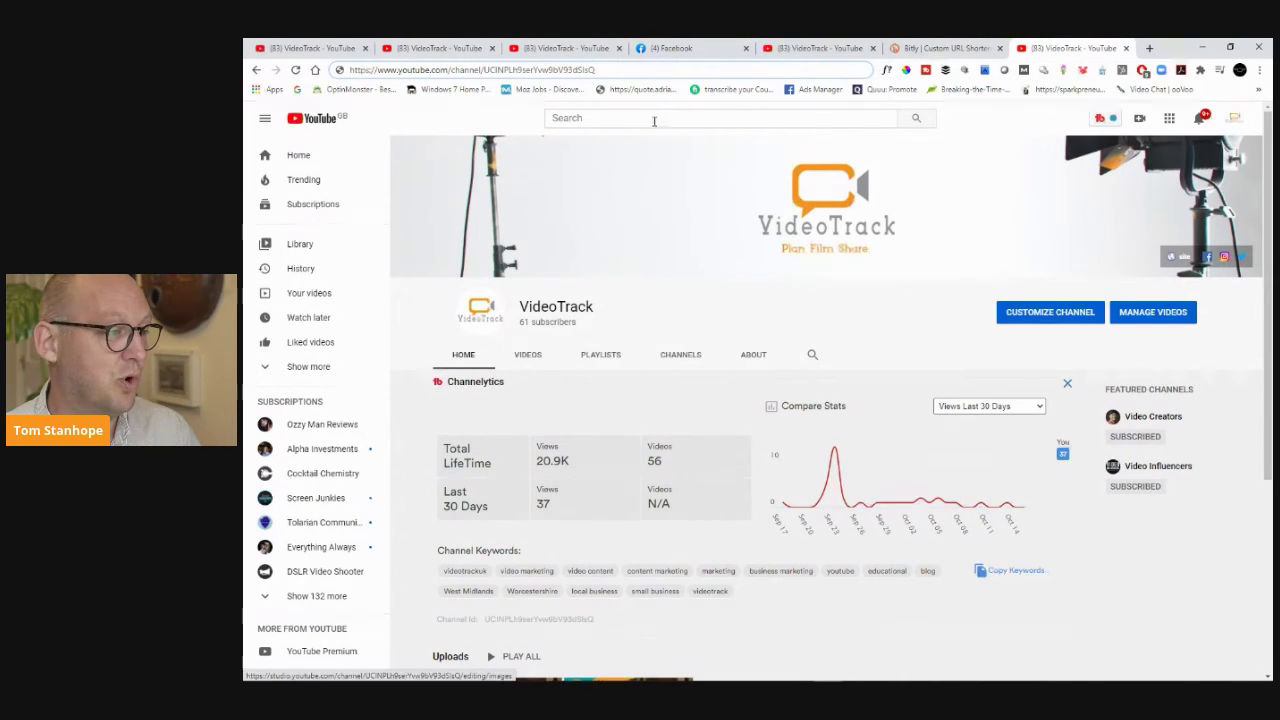
Append ?sub_confirmation=1 to the channel address, load it, and cancel the subscription dialog
left_click(608, 72)
key("ctrl+v")
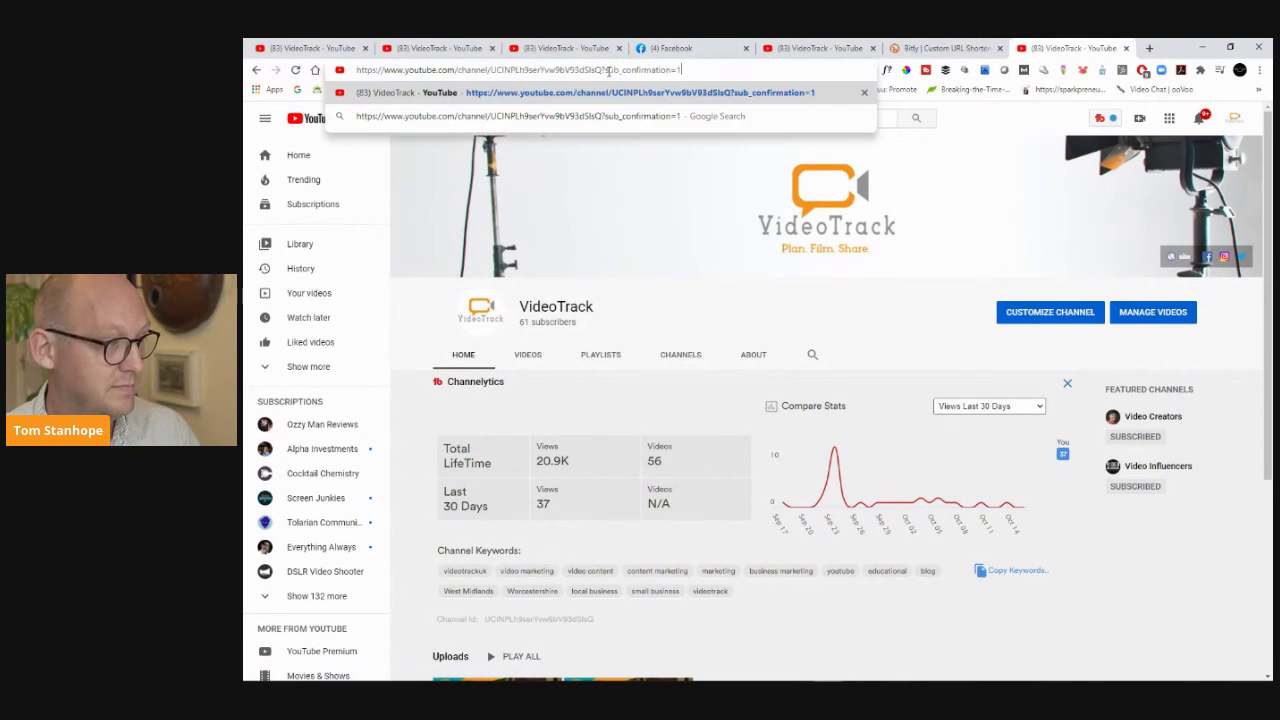
key("Return")
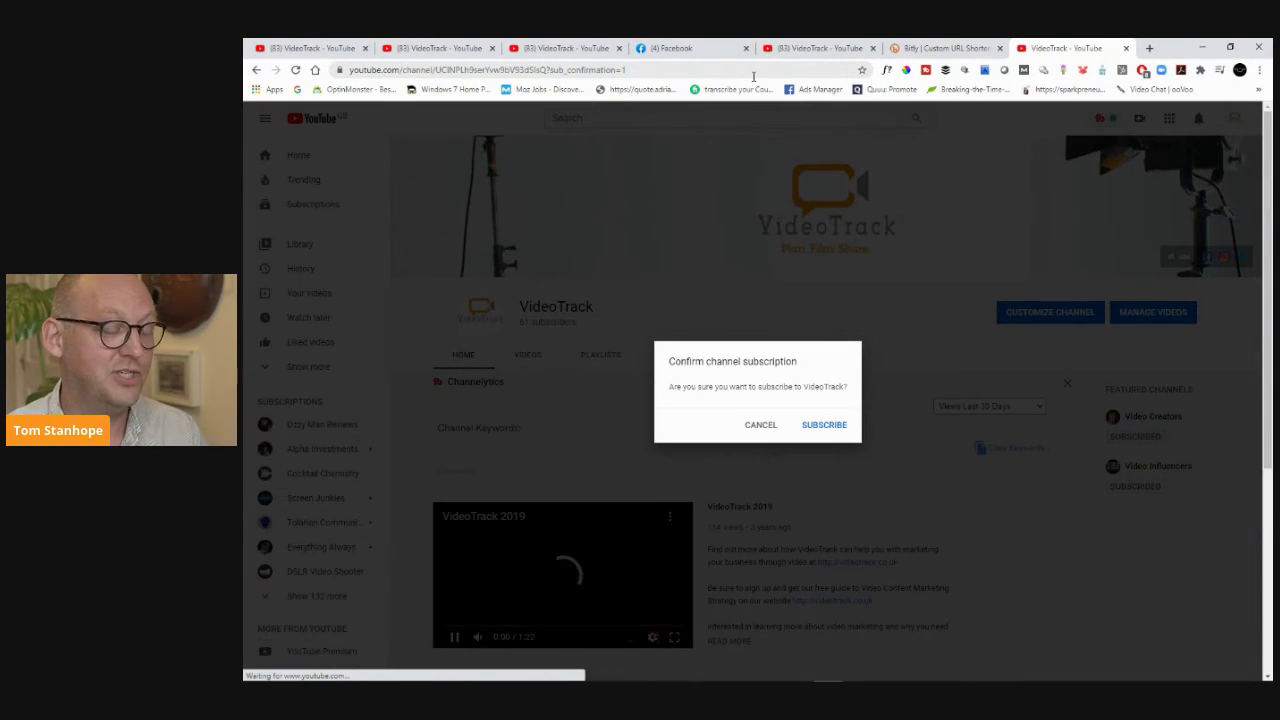
left_click(762, 424)
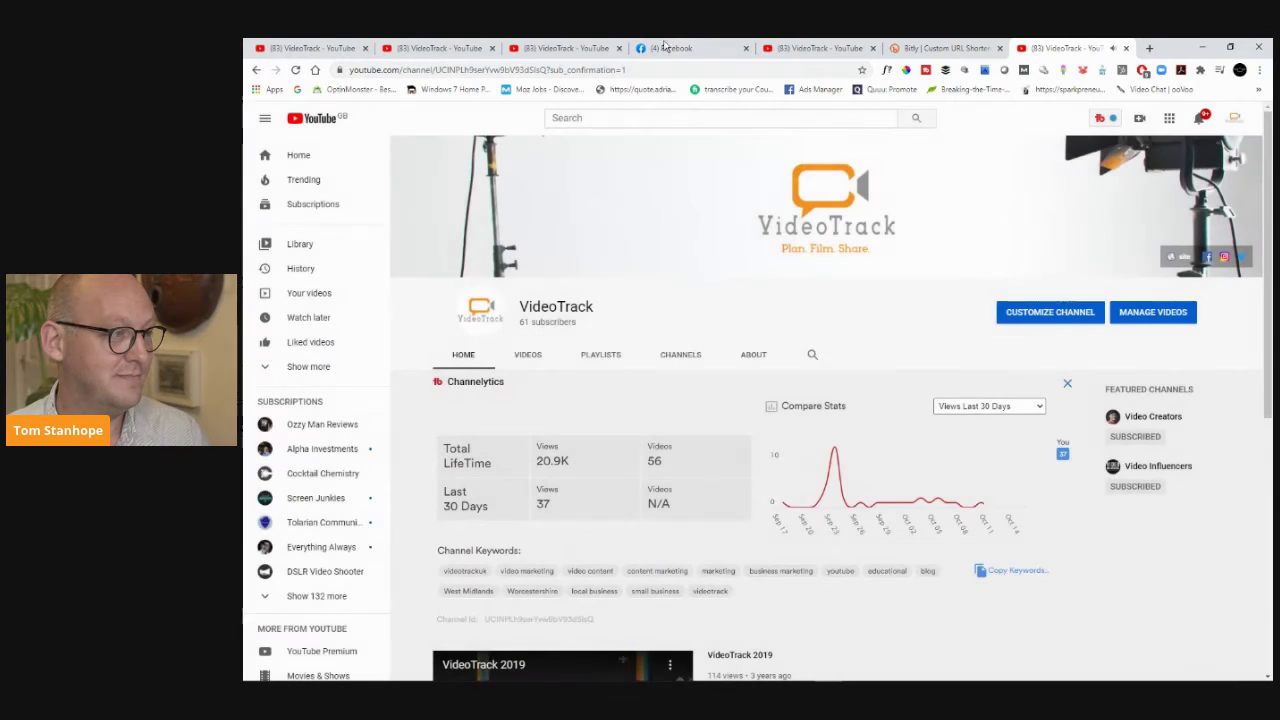
left_click(1125, 48)
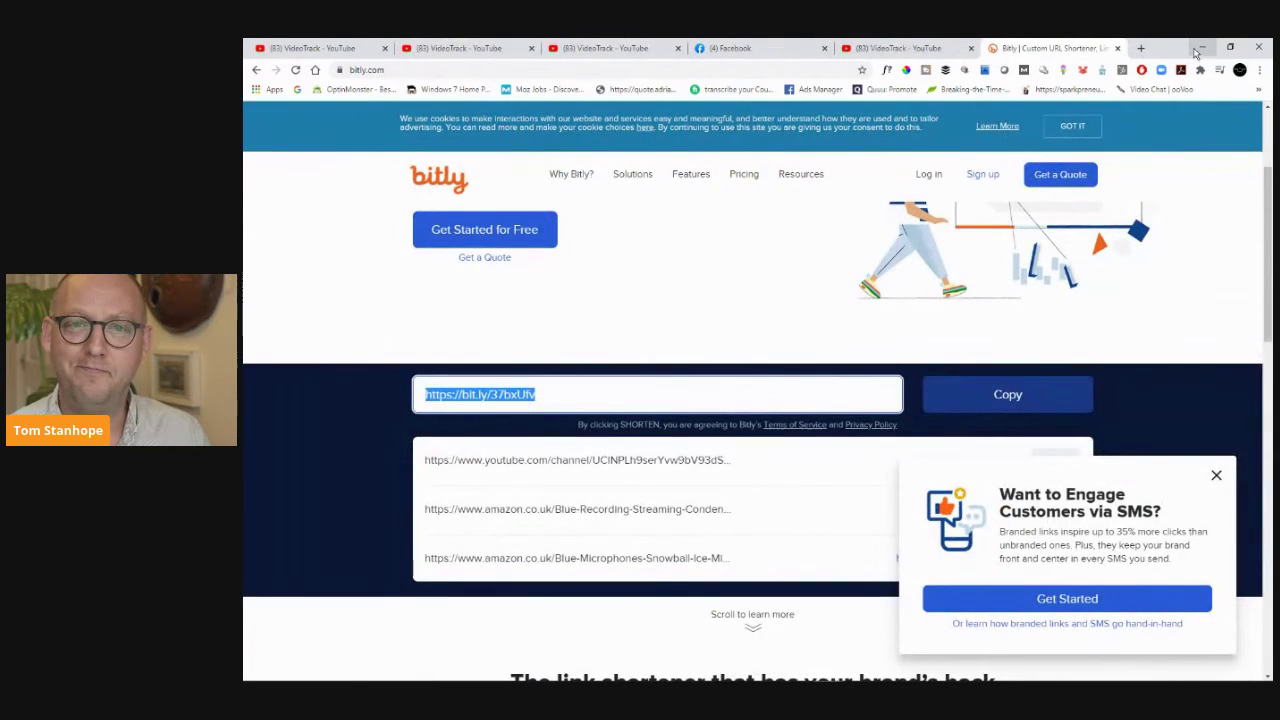